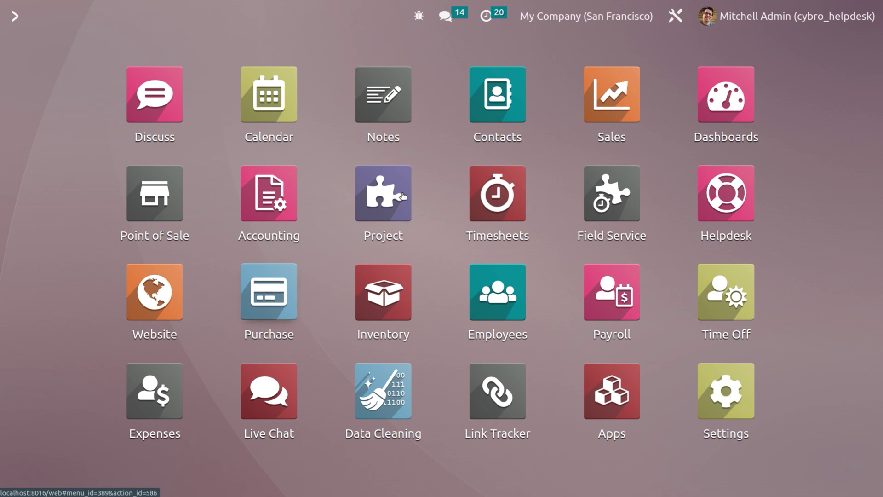
# Launch Field Service from the Odoo app grid, landing on the empty My Tasks page.
pyautogui.click(598, 204)
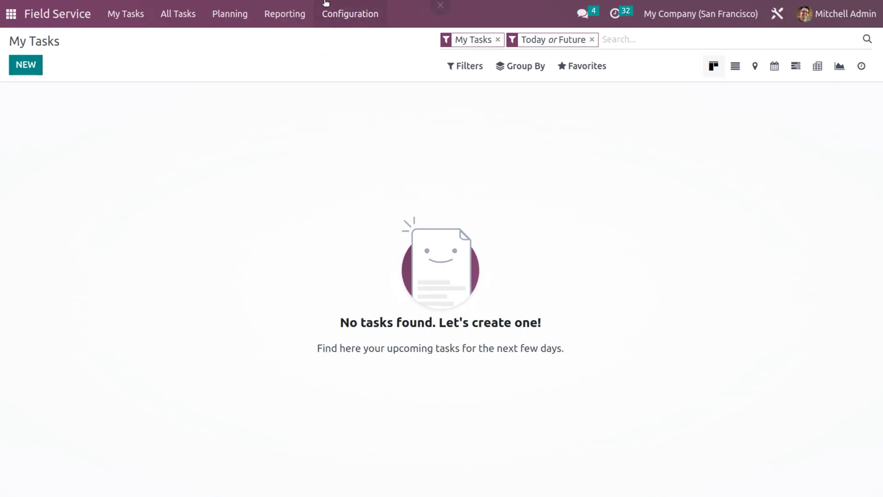
# Check the Custom Worksheets setting, then start a new project from Configuration > Projects.
pyautogui.click(334, 15)
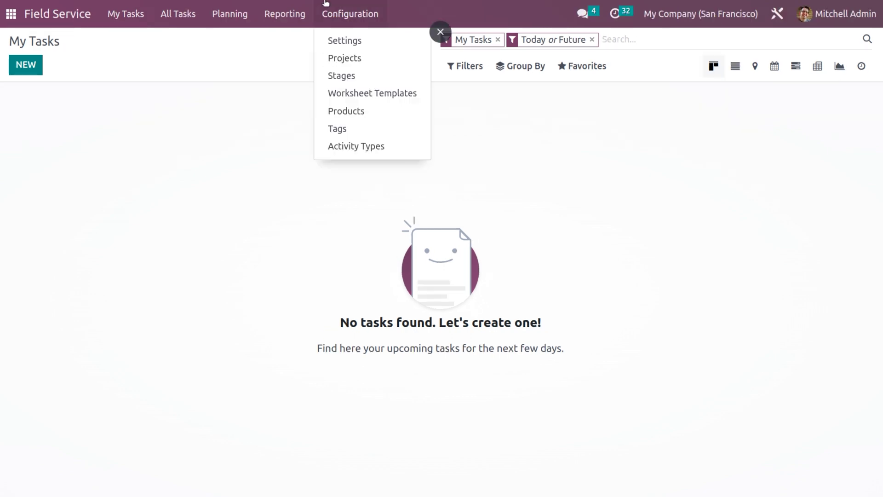
pyautogui.click(337, 45)
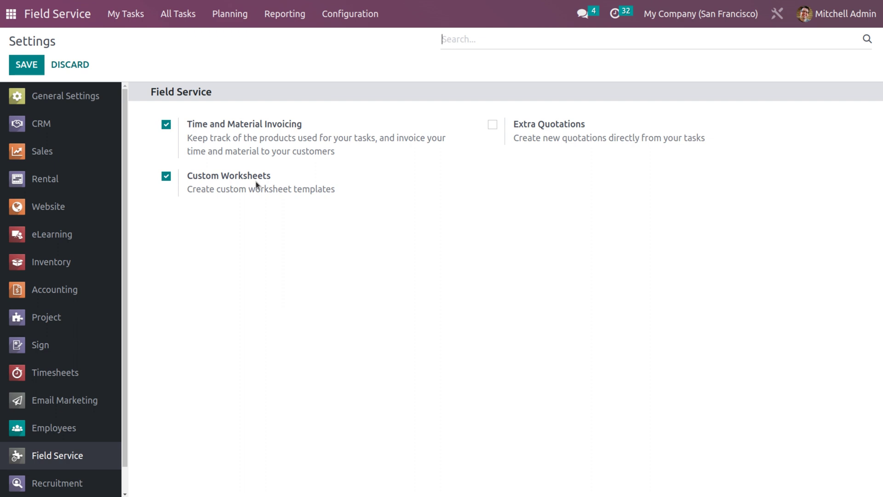
pyautogui.click(369, 8)
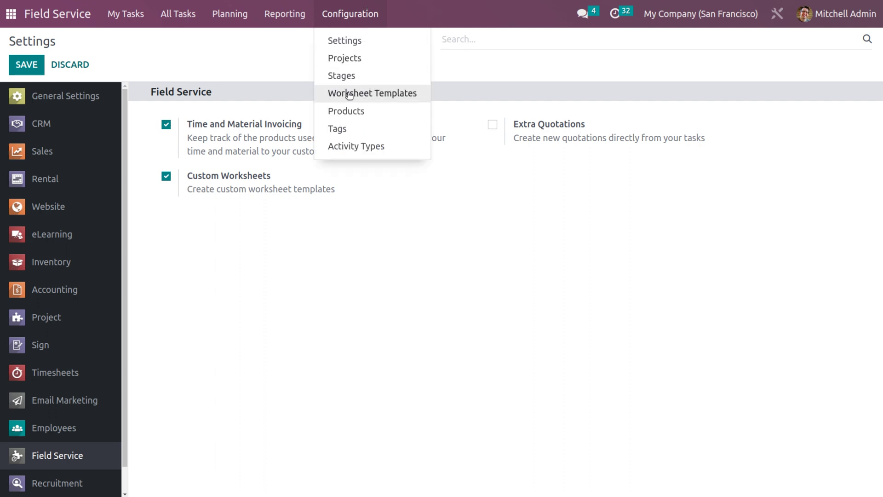
pyautogui.click(347, 68)
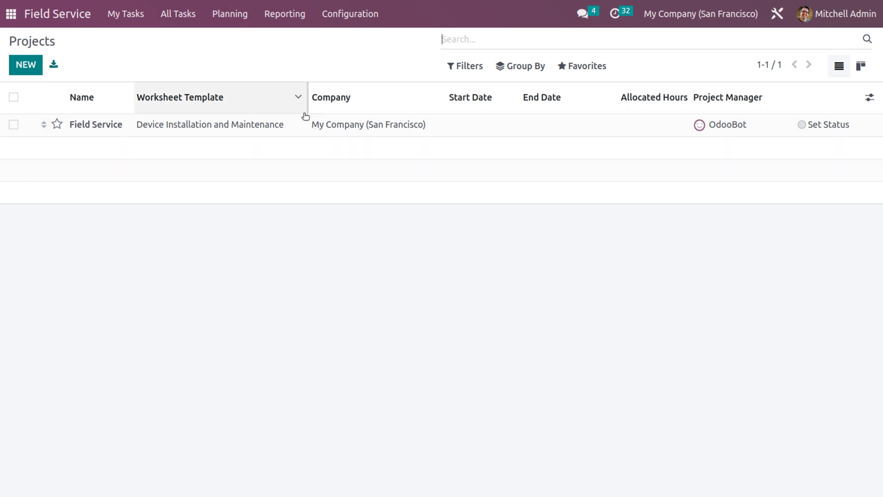
pyautogui.click(30, 64)
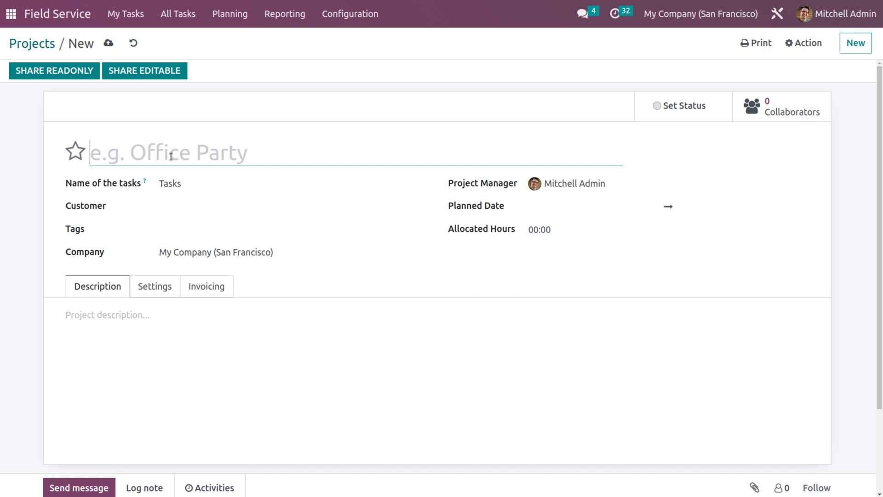
# Name the new project 'Rennovation', pick its customer, and show its Field Service settings.
pyautogui.write('RE')
pyautogui.press('BackSpace')
pyautogui.write('ennovation')
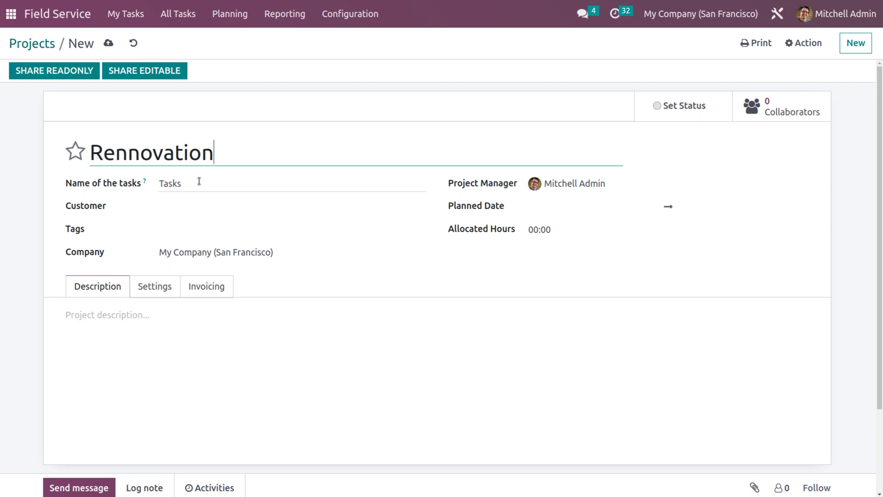
pyautogui.click(191, 207)
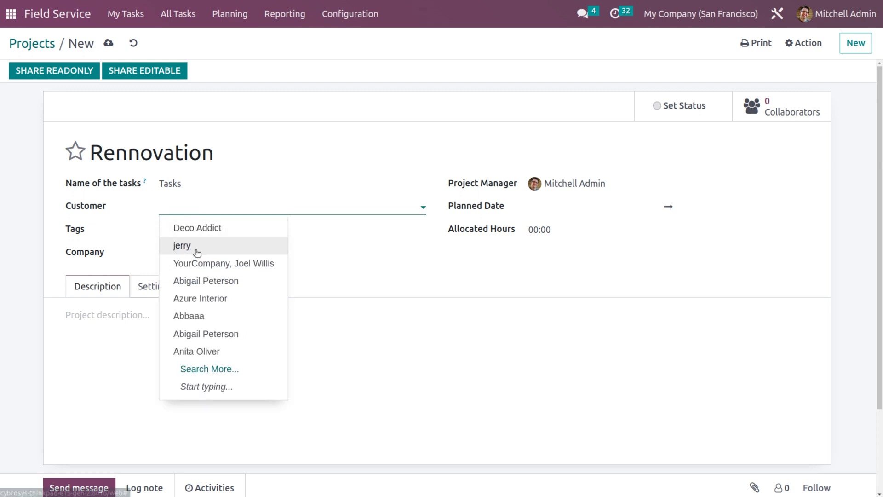
pyautogui.click(197, 246)
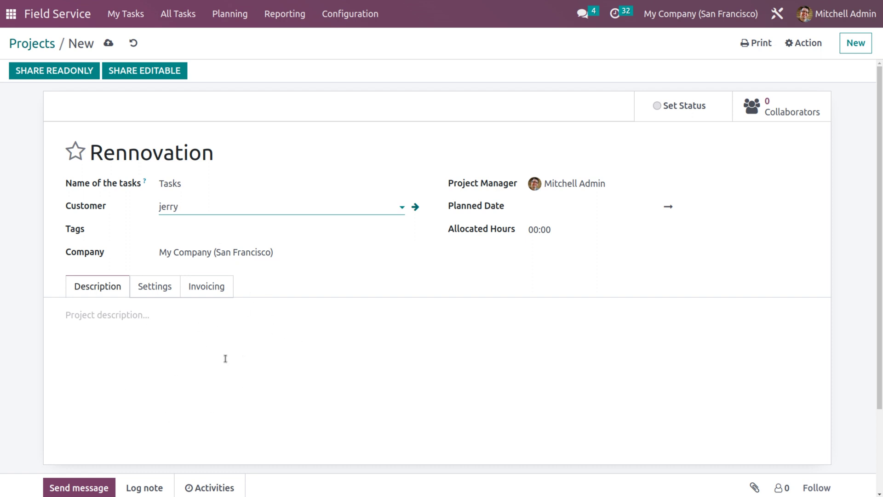
pyautogui.click(163, 291)
pyautogui.scroll(-5, 225, 386)
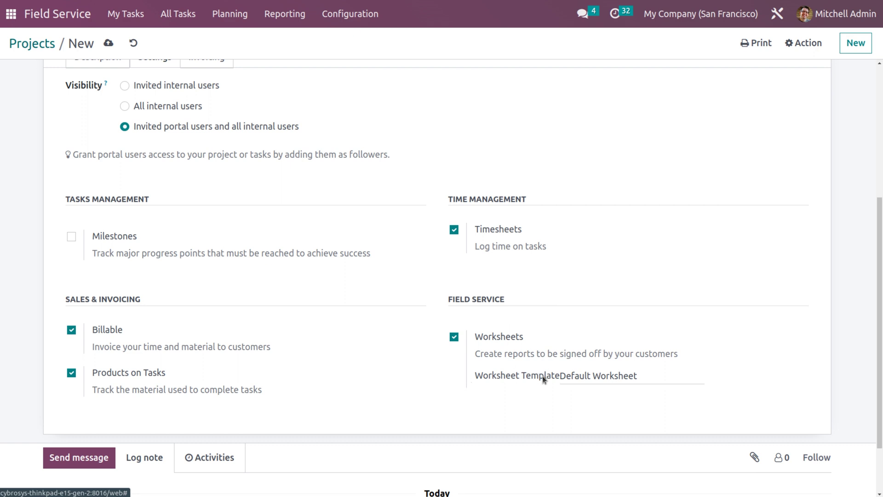
# Replace Default Worksheet with a new 'kitchen installation' worksheet template and open it.
pyautogui.click(655, 377)
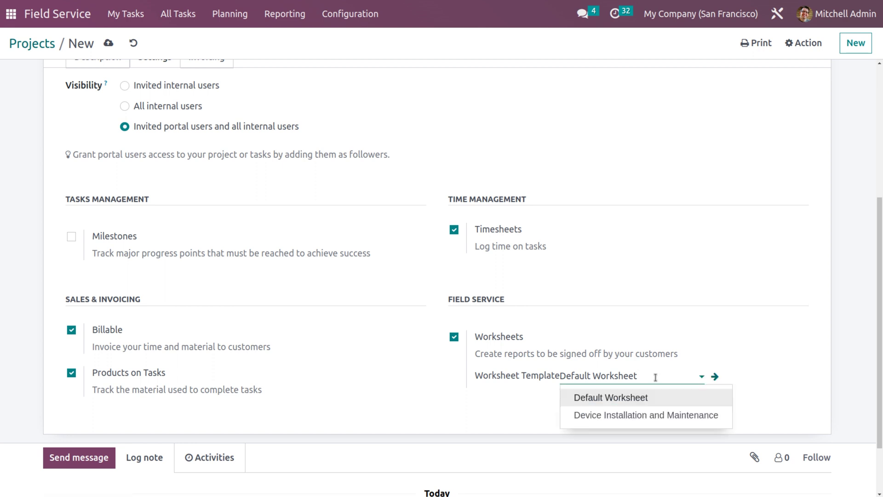
pyautogui.press('BackSpace')
pyautogui.press('BackSpace')
pyautogui.press('BackSpace')
pyautogui.press('BackSpace')
pyautogui.press('BackSpace')
pyautogui.press('BackSpace')
pyautogui.press('BackSpace')
pyautogui.press('BackSpace')
pyautogui.press('BackSpace')
pyautogui.press('BackSpace')
pyautogui.press('BackSpace')
pyautogui.press('BackSpace')
pyautogui.press('BackSpace')
pyautogui.press('BackSpace')
pyautogui.press('BackSpace')
pyautogui.press('BackSpace')
pyautogui.press('BackSpace')
pyautogui.write('kitchen installation')
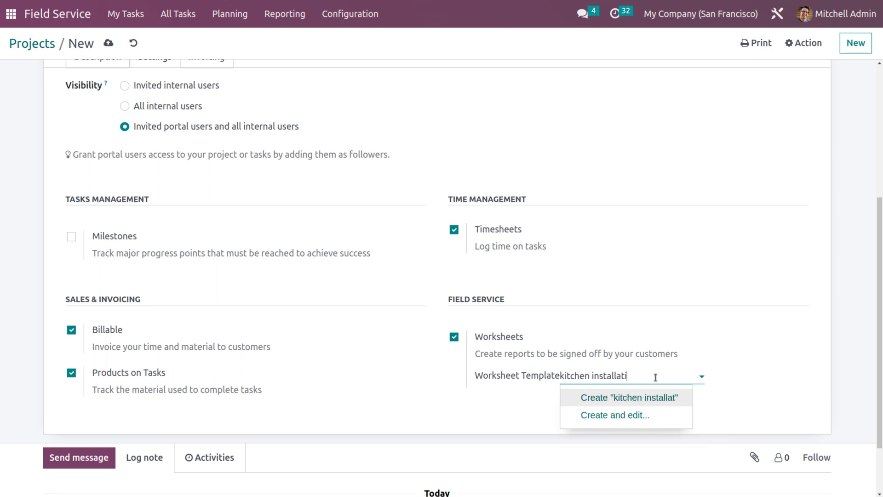
pyautogui.click(715, 377)
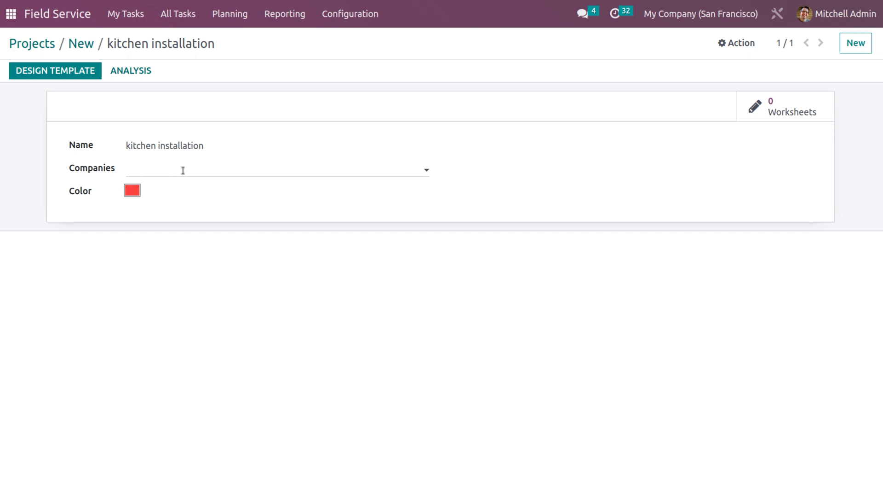
pyautogui.click(86, 69)
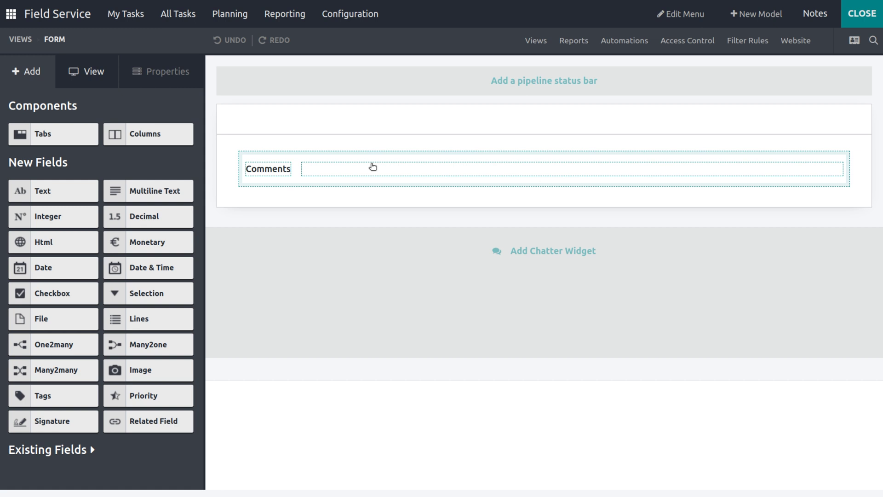
# Relabel Comments as 'Intervention subject', add a chatter, and drop a selection field below it.
pyautogui.click(372, 167)
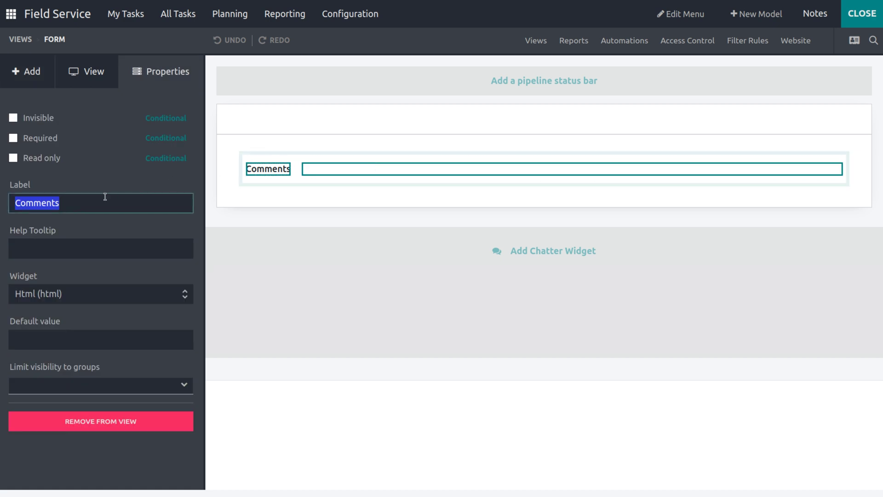
pyautogui.press('BackSpace')
pyautogui.write('In')
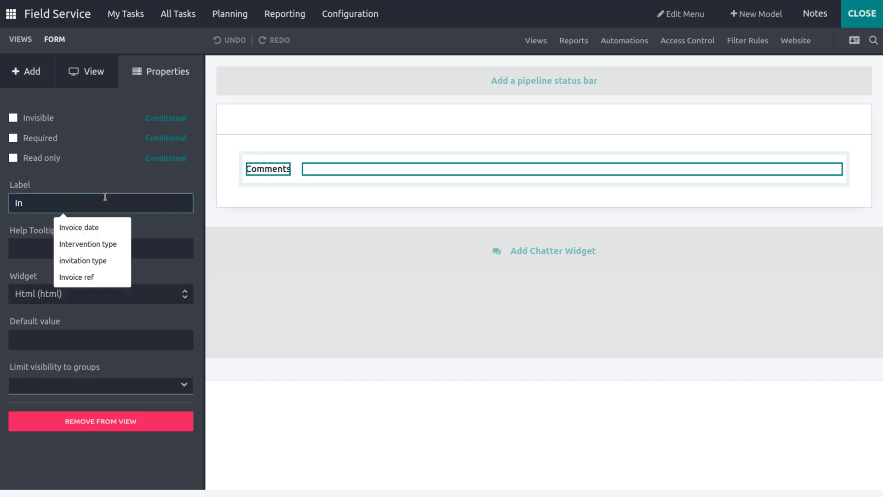
pyautogui.write('tervention subject')
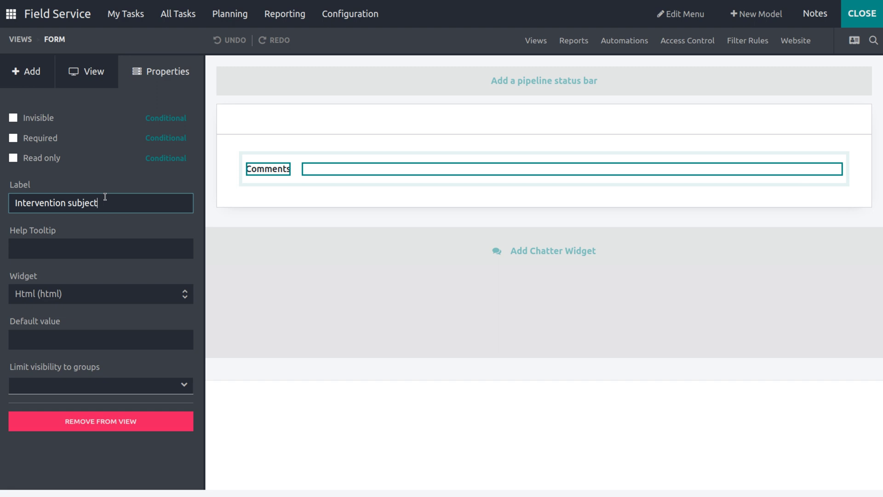
pyautogui.click(250, 264)
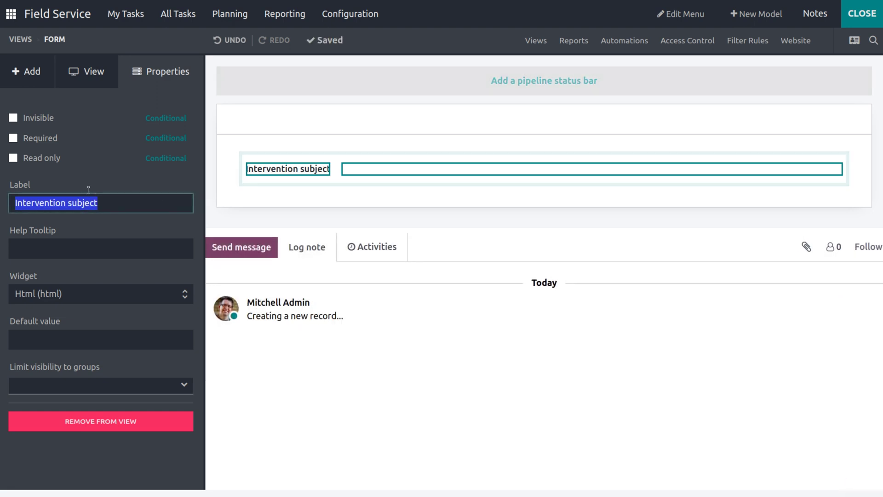
pyautogui.click(29, 72)
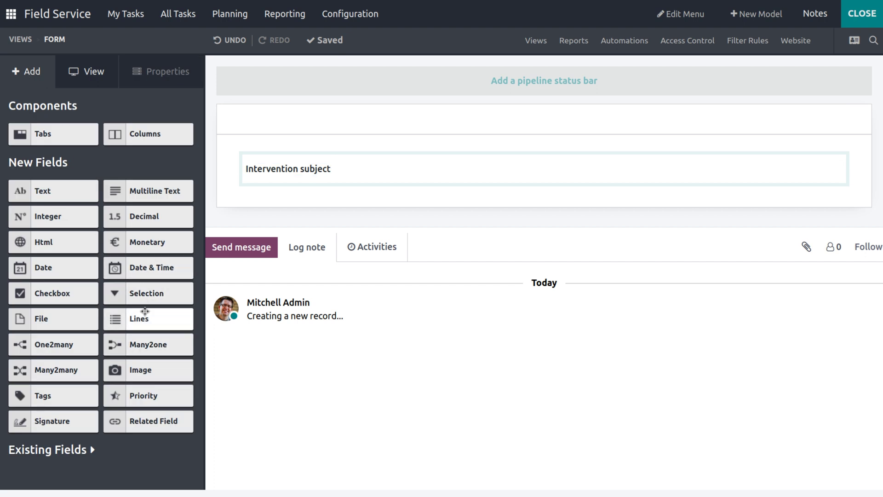
pyautogui.moveTo(147, 293); pyautogui.dragTo(338, 189)
# Give the selection field values Maintance, Repair and Installation, labelled 'Intervention type'.
pyautogui.write('Maintance')
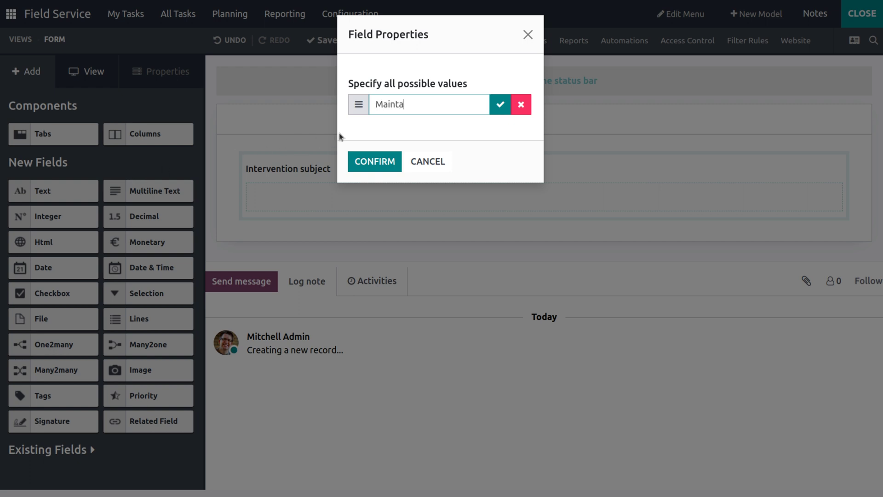
pyautogui.click(501, 112)
pyautogui.write('Repair')
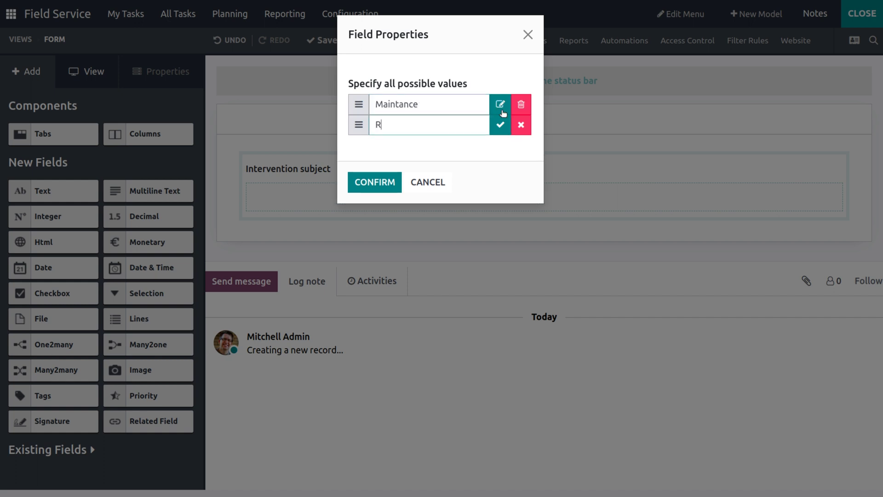
pyautogui.press('Return')
pyautogui.write('Installation')
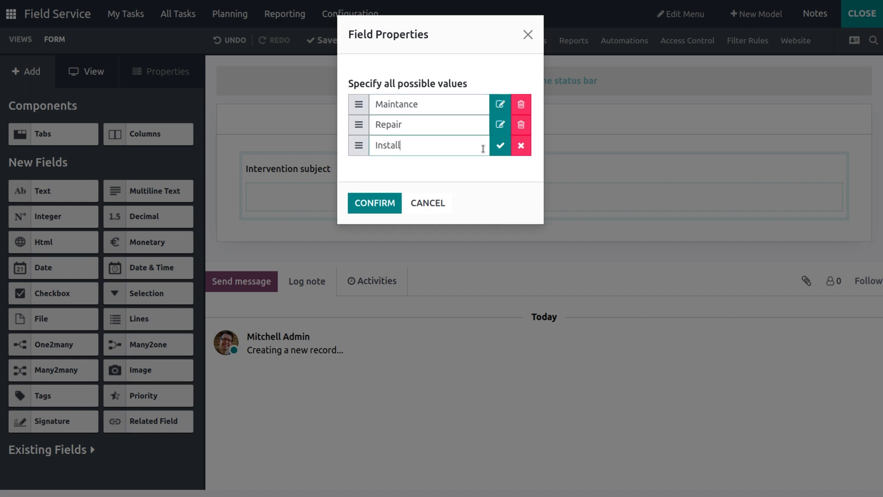
pyautogui.click(375, 203)
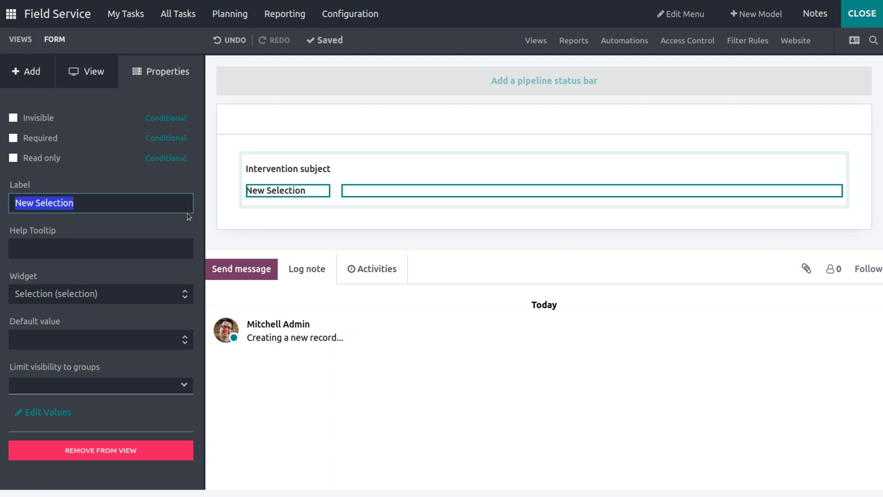
pyautogui.press('BackSpace')
pyautogui.write('Intervention')
pyautogui.click(120, 241)
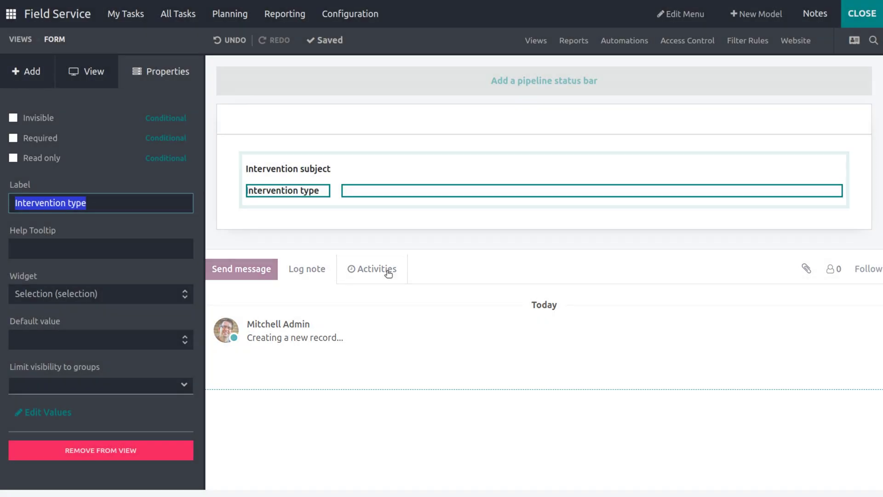
# Add a date field labelled 'Date' below Intervention type.
pyautogui.click(27, 74)
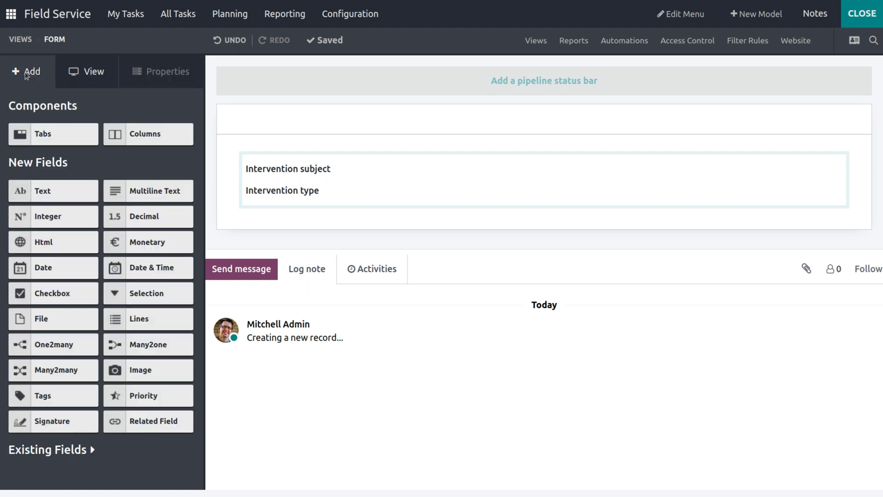
pyautogui.moveTo(69, 268); pyautogui.dragTo(292, 227)
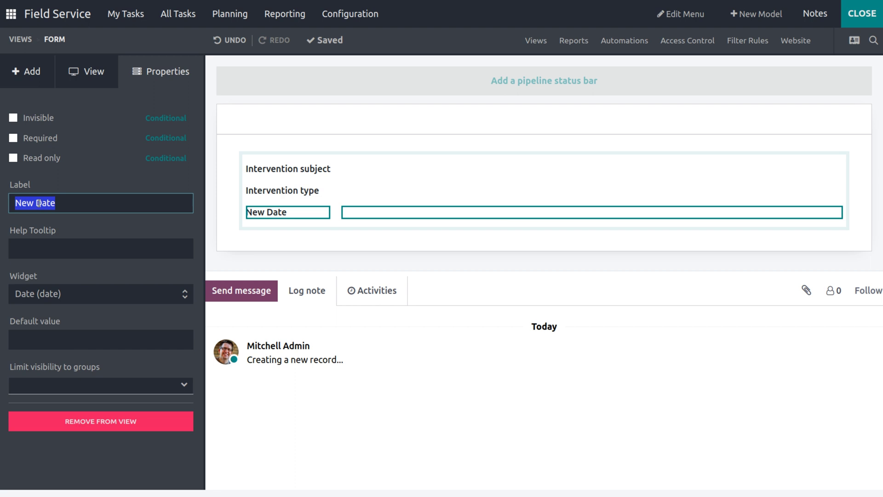
pyautogui.click(39, 203)
pyautogui.press('BackSpace')
pyautogui.press('BackSpace')
pyautogui.press('BackSpace')
pyautogui.click(253, 226)
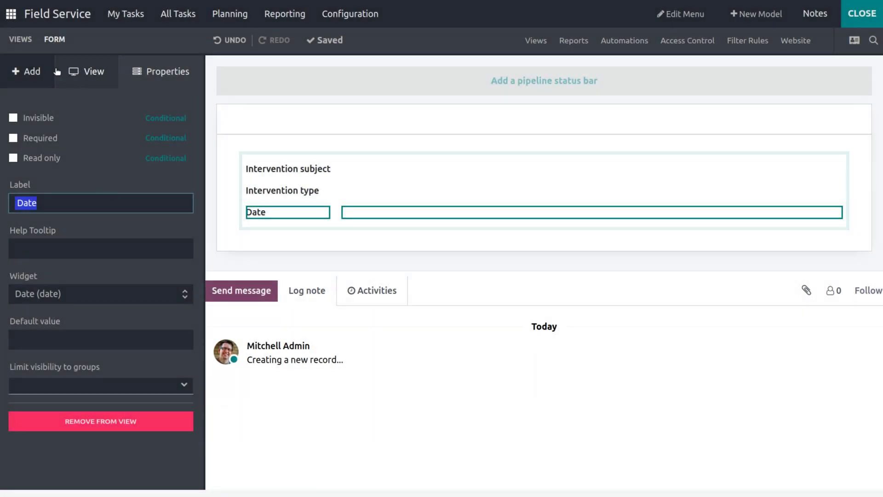
# Add a 'Service Provider' signature field below Date and leave the form designer.
pyautogui.click(49, 71)
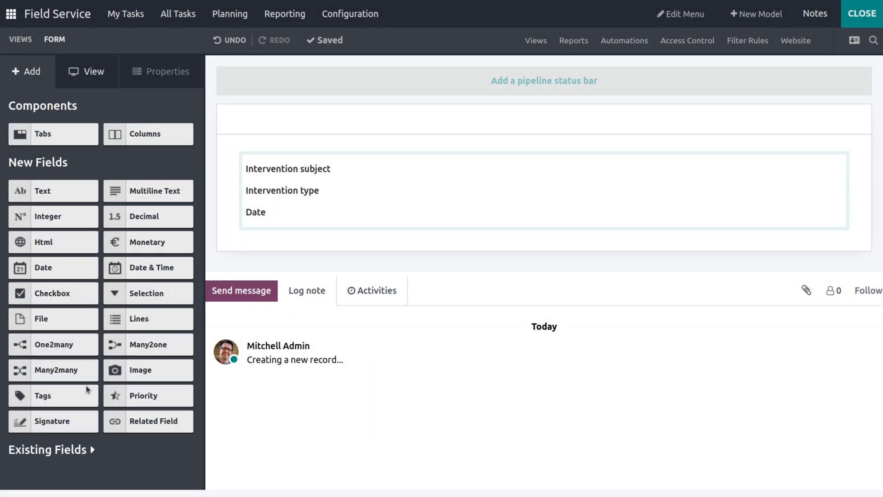
pyautogui.moveTo(51, 420); pyautogui.dragTo(334, 236)
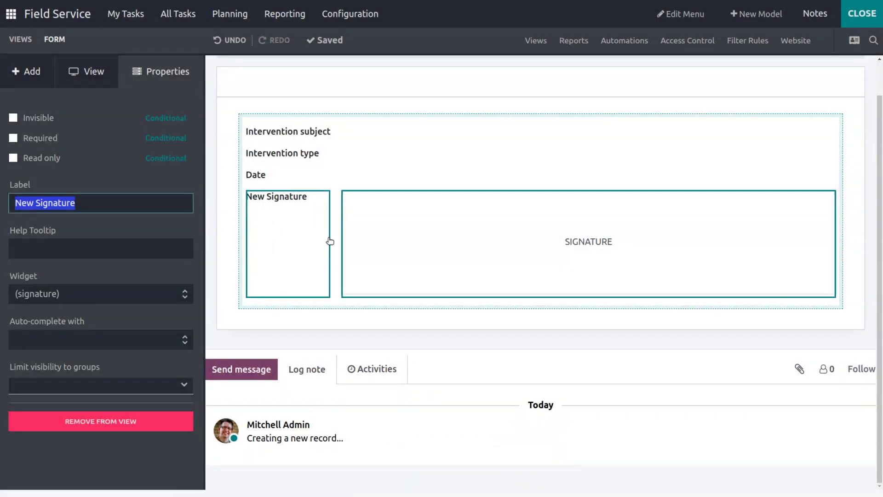
pyautogui.press('BackSpace')
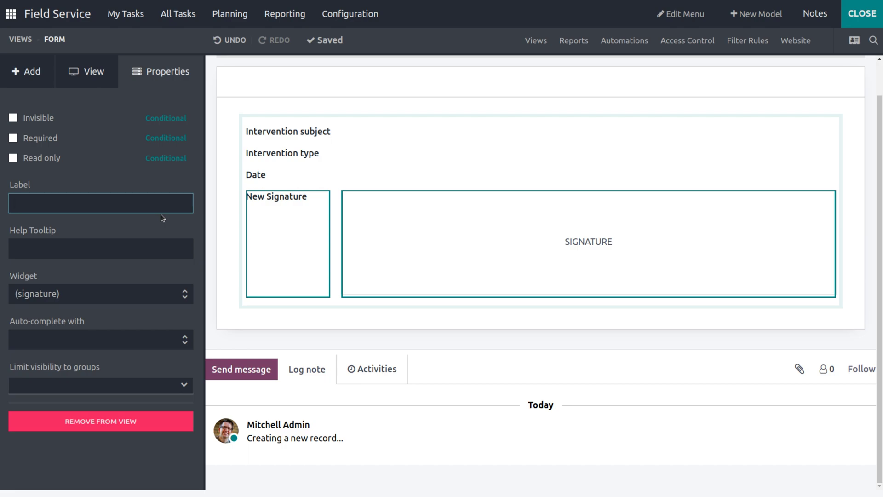
pyautogui.write('Service Provider')
pyautogui.press('Return')
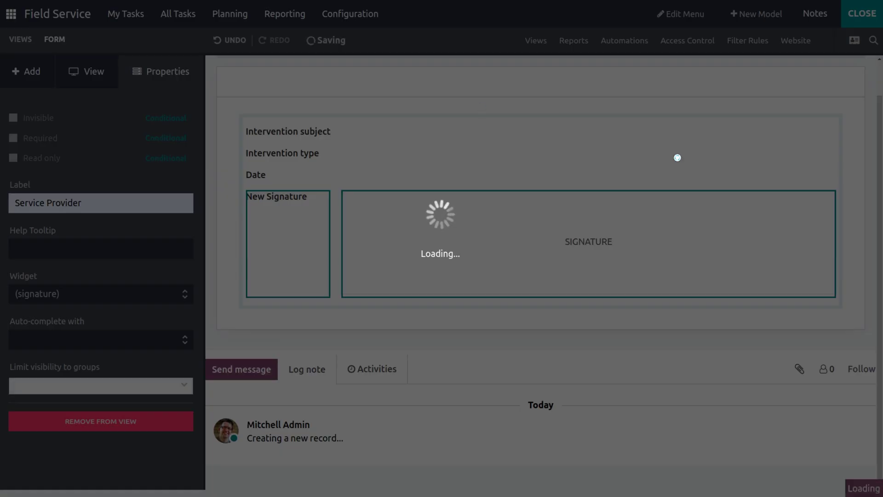
pyautogui.click(870, 19)
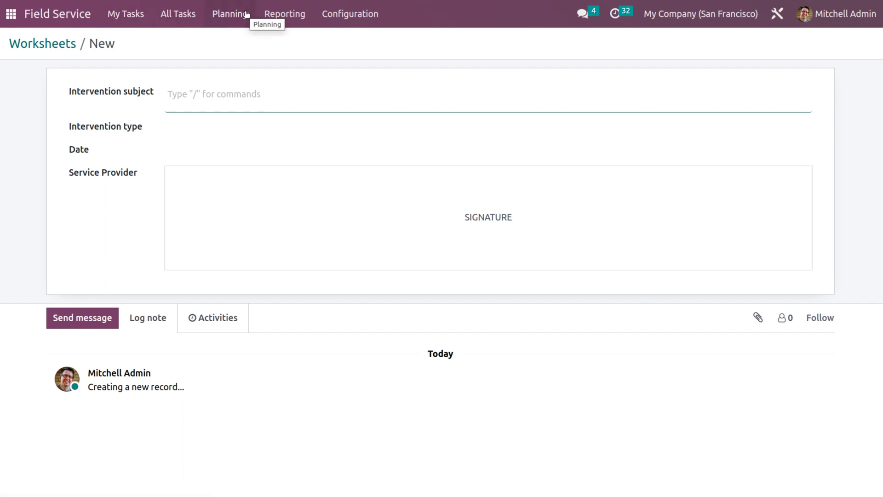
# Create the task 'kitchen installation' in the Rennovation project and view its timesheets.
pyautogui.click(126, 14)
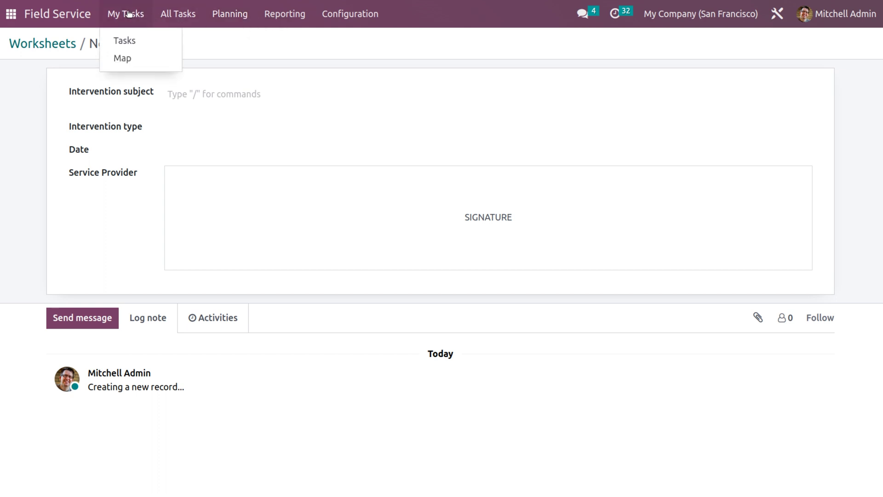
pyautogui.click(134, 39)
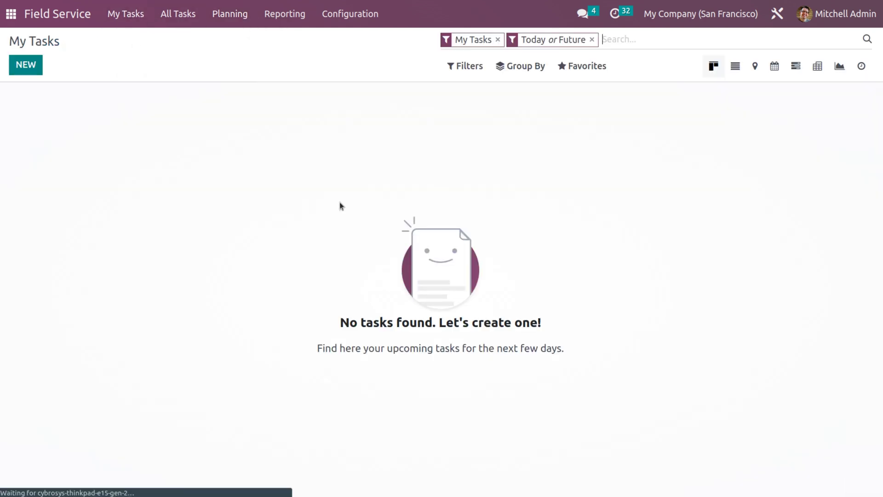
pyautogui.click(30, 67)
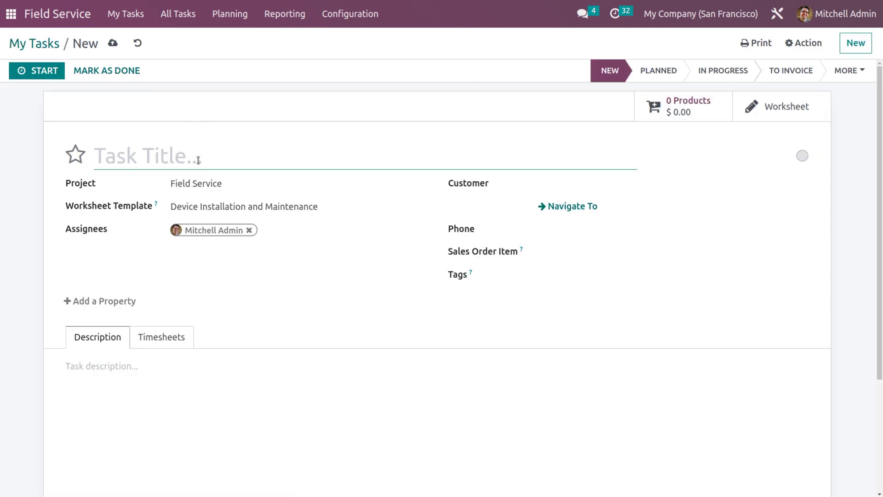
pyautogui.write('kitchen installation')
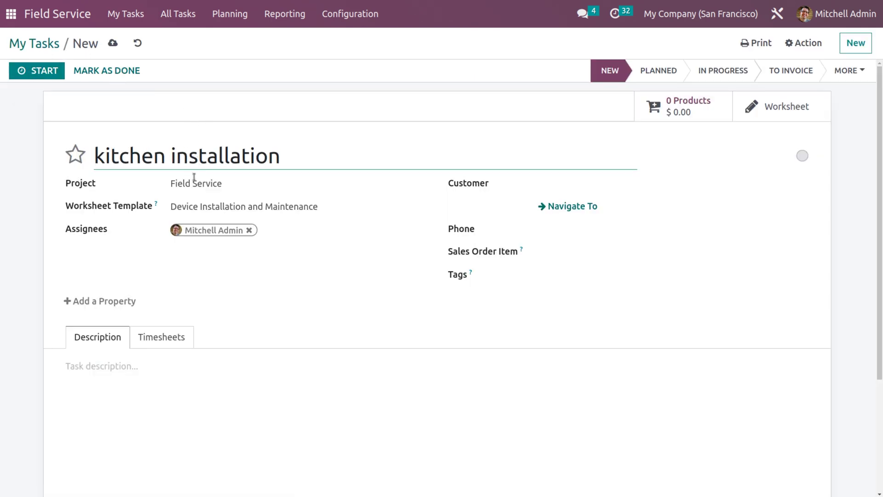
pyautogui.click(219, 184)
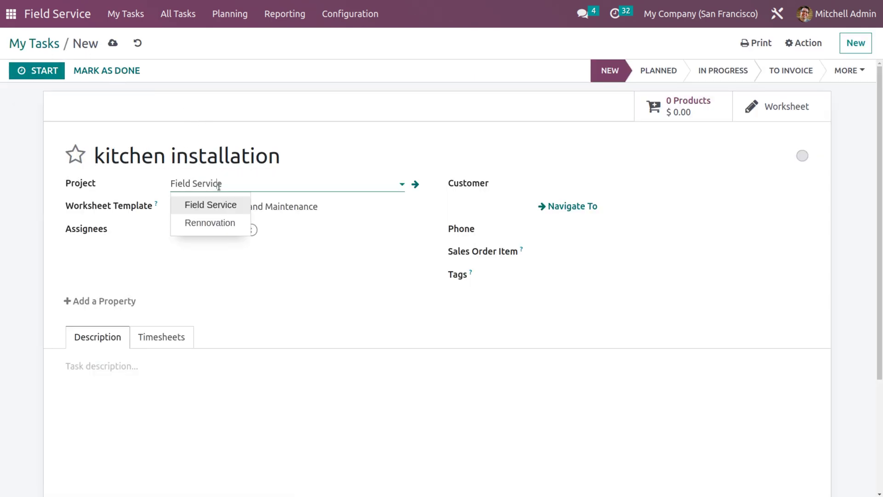
pyautogui.click(227, 223)
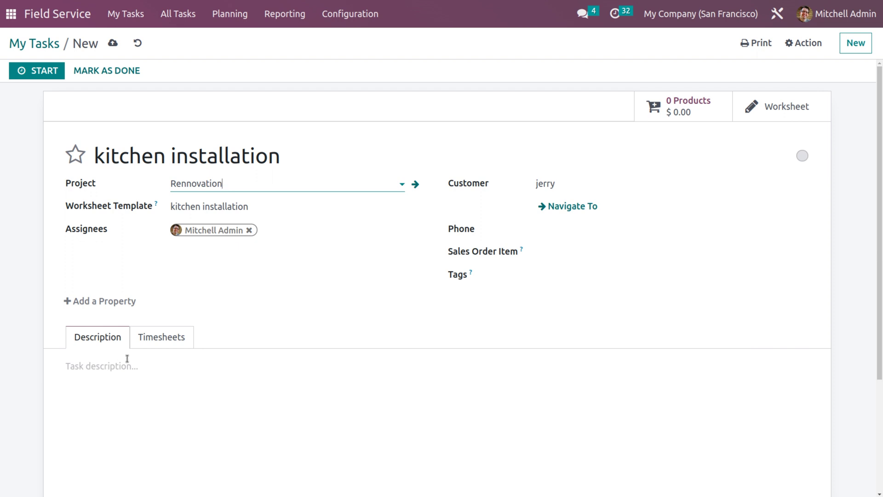
pyautogui.click(183, 339)
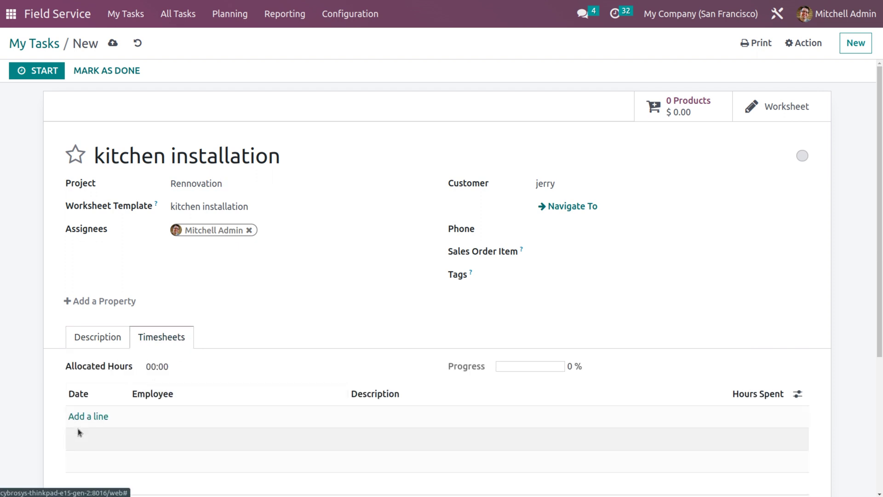
# Log a timesheet line described 'completed' with 5 hours spent on the task.
pyautogui.click(83, 416)
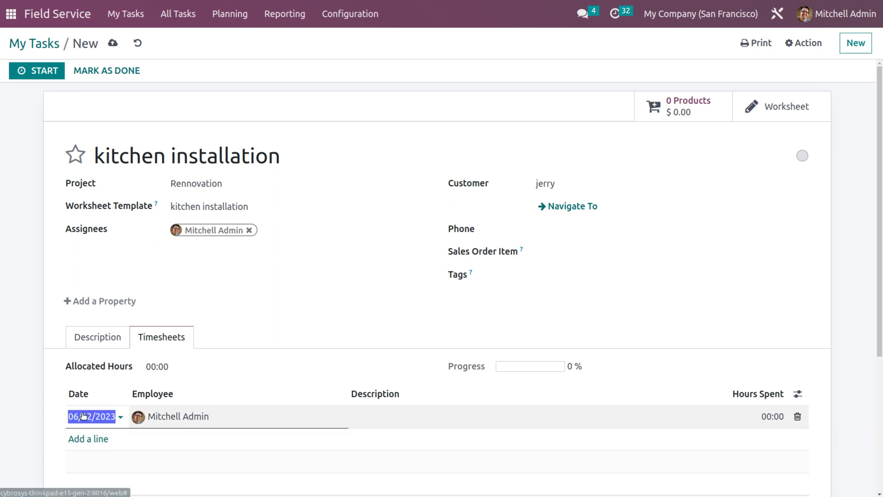
pyautogui.click(404, 412)
pyautogui.write('completed')
pyautogui.click(760, 412)
pyautogui.write('5')
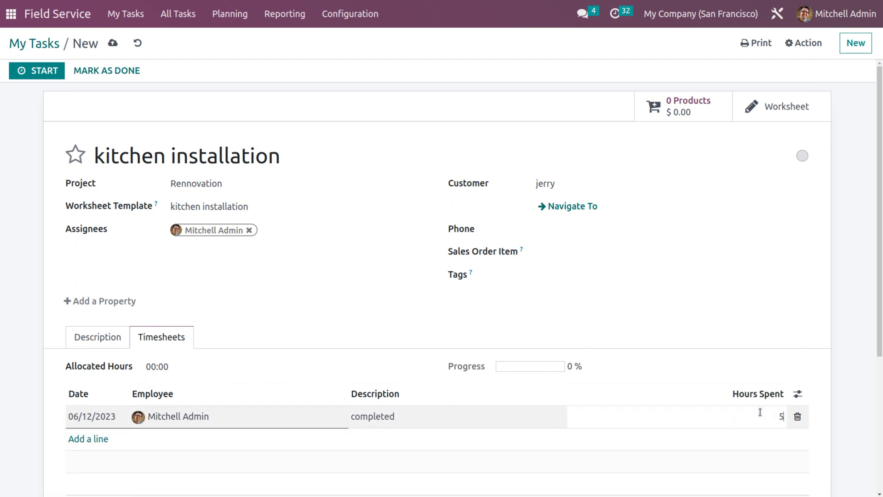
pyautogui.click(745, 282)
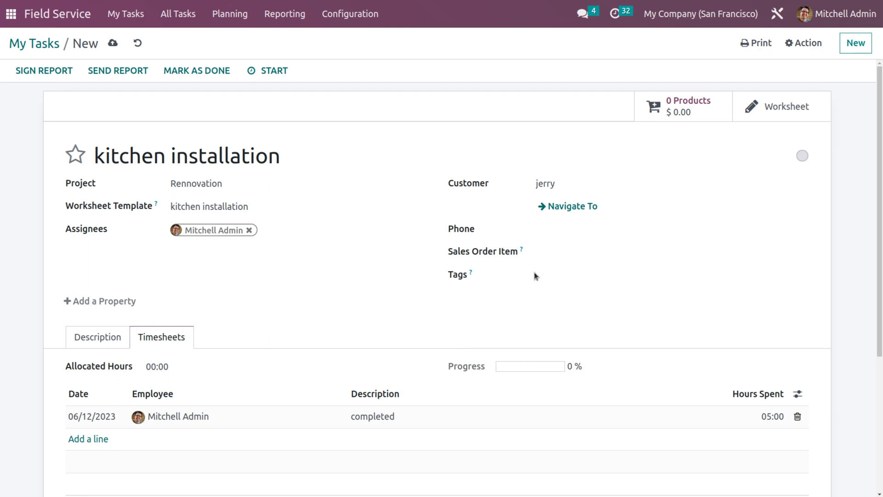
pyautogui.click(709, 103)
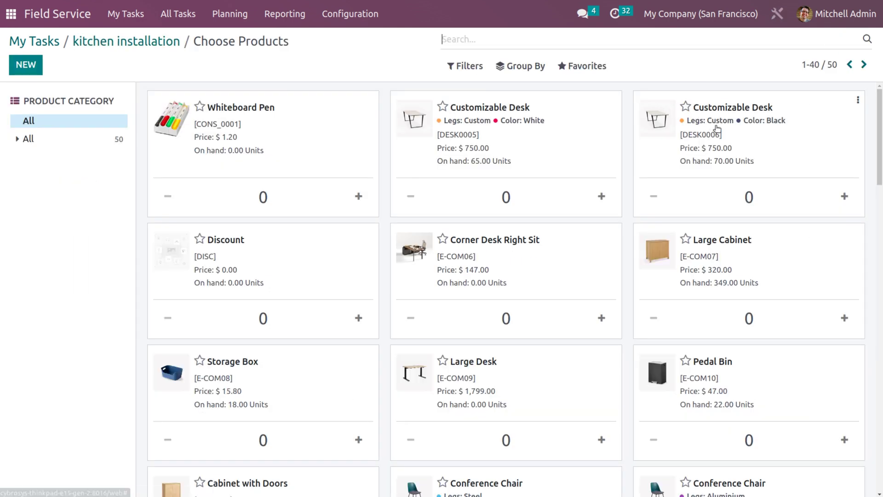
# Add one each of Whiteboard Pen, Corner Desk Right Sit and Large Desk, then open the task's sales order.
pyautogui.click(355, 196)
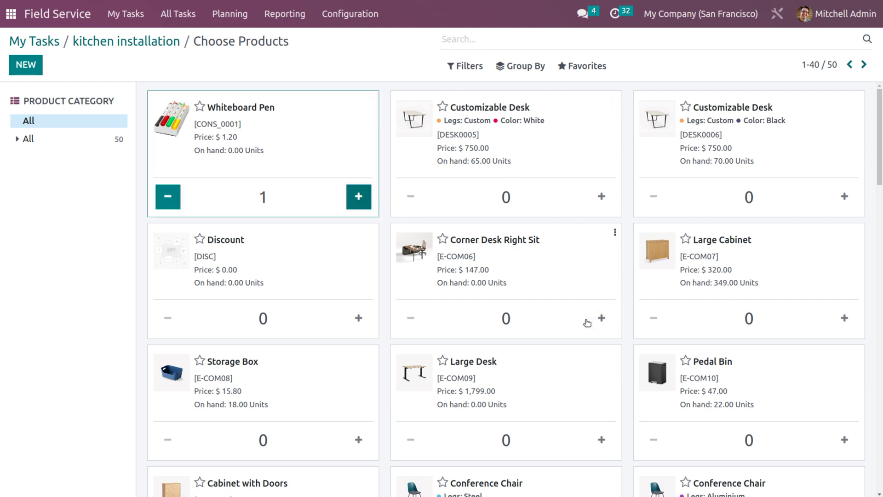
pyautogui.click(602, 317)
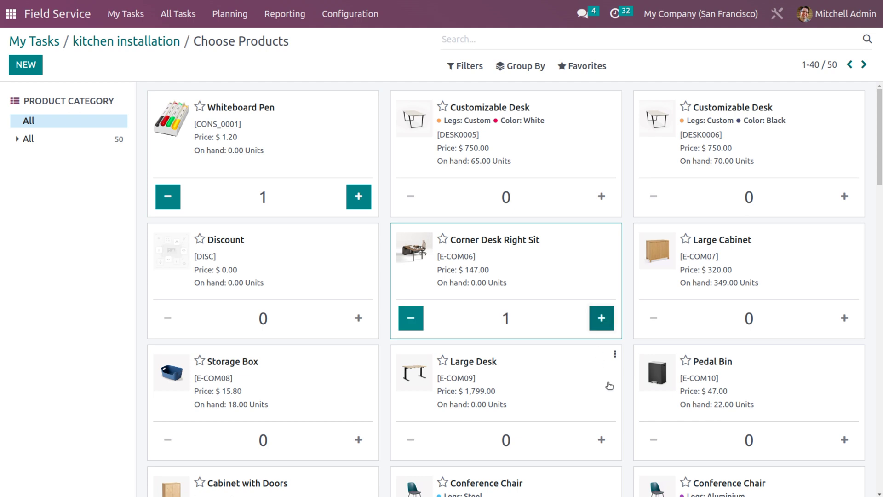
pyautogui.click(601, 439)
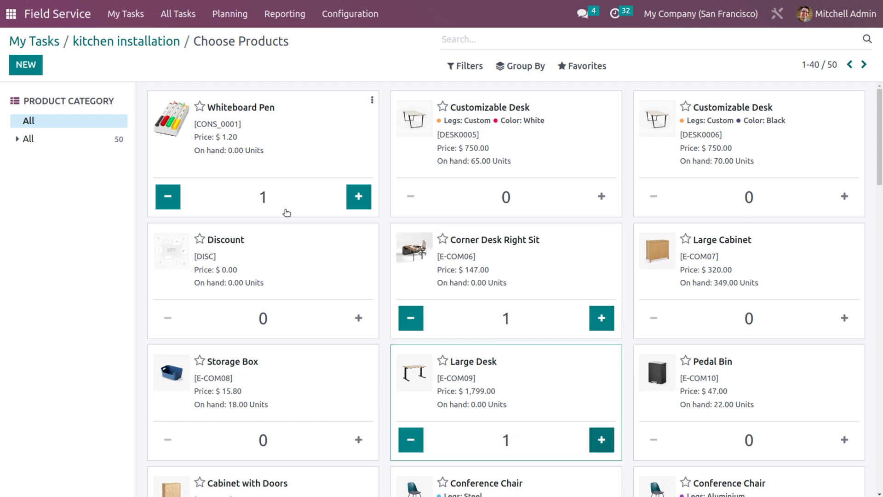
pyautogui.click(126, 40)
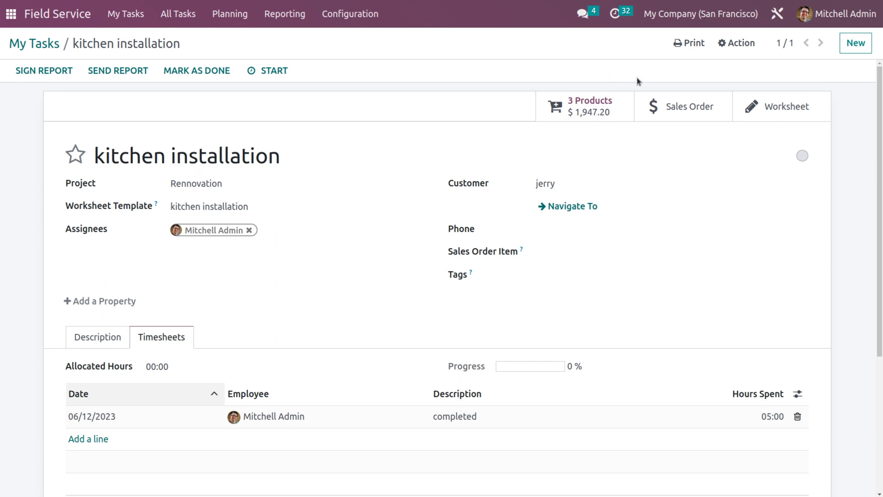
pyautogui.click(663, 114)
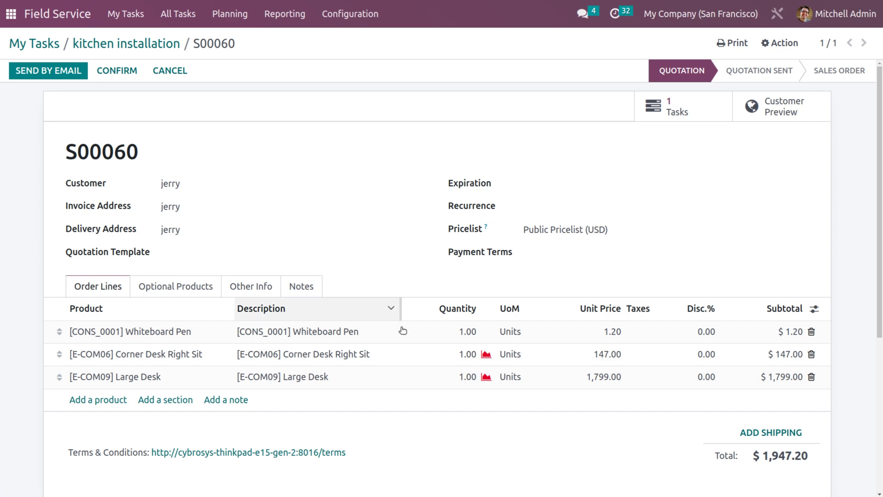
# Set Corner Desk Right Sit's on-hand stock to 100 units and return to S00060.
pyautogui.click(209, 361)
pyautogui.click(229, 355)
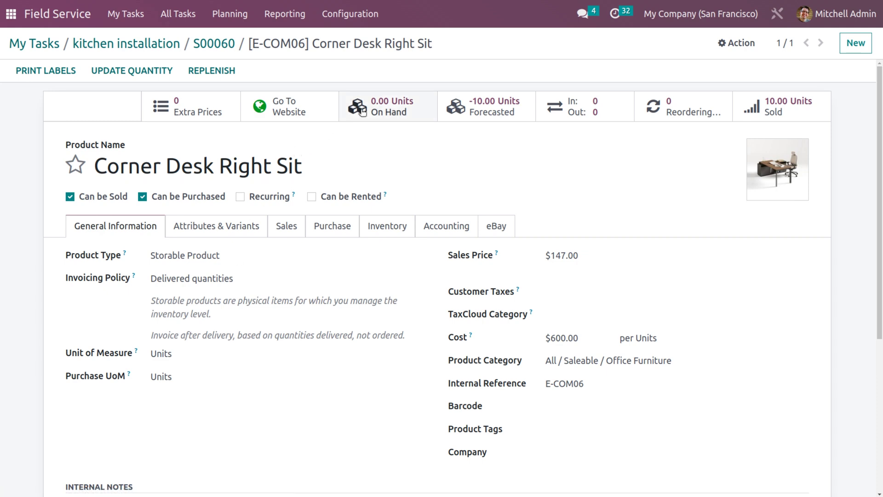
pyautogui.click(414, 102)
pyautogui.click(26, 79)
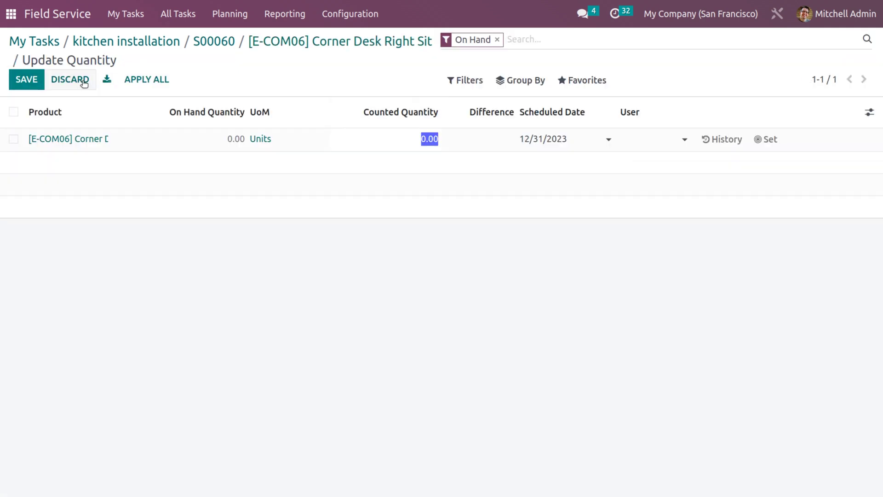
pyautogui.write('100')
pyautogui.click(772, 140)
pyautogui.click(271, 41)
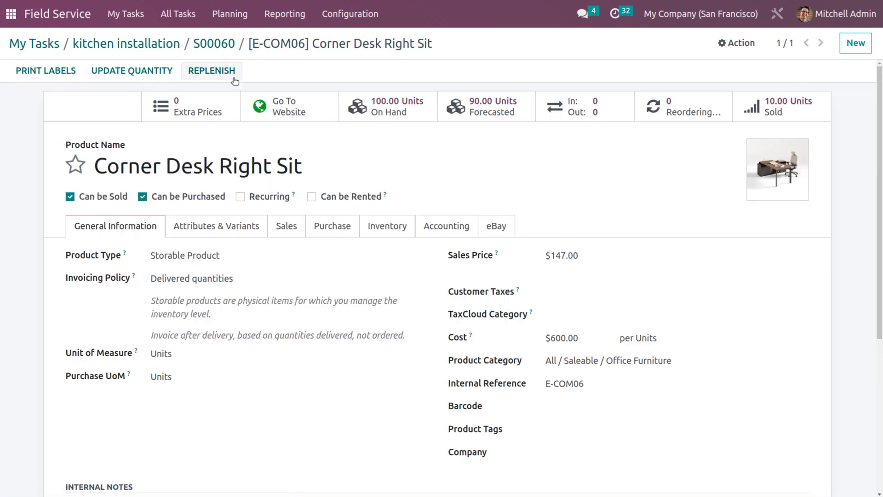
pyautogui.click(212, 45)
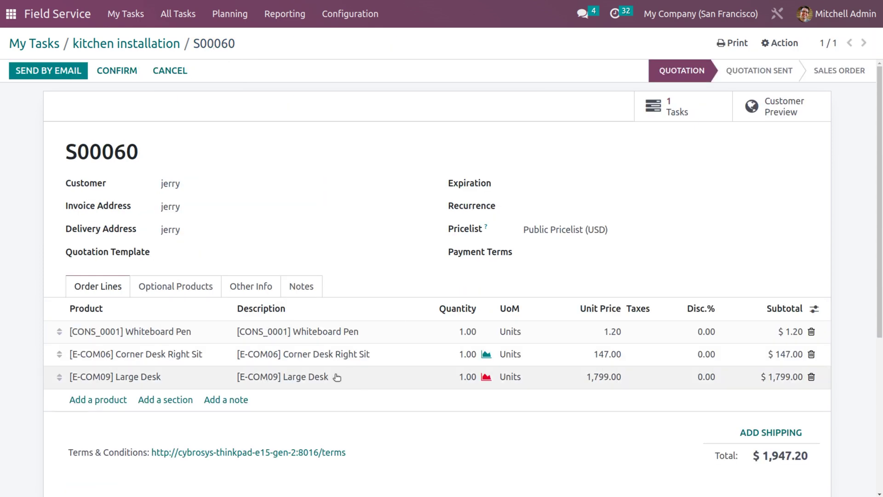
# Set Large Desk's on-hand stock to 50 units, then return to the kitchen installation task.
pyautogui.click(295, 377)
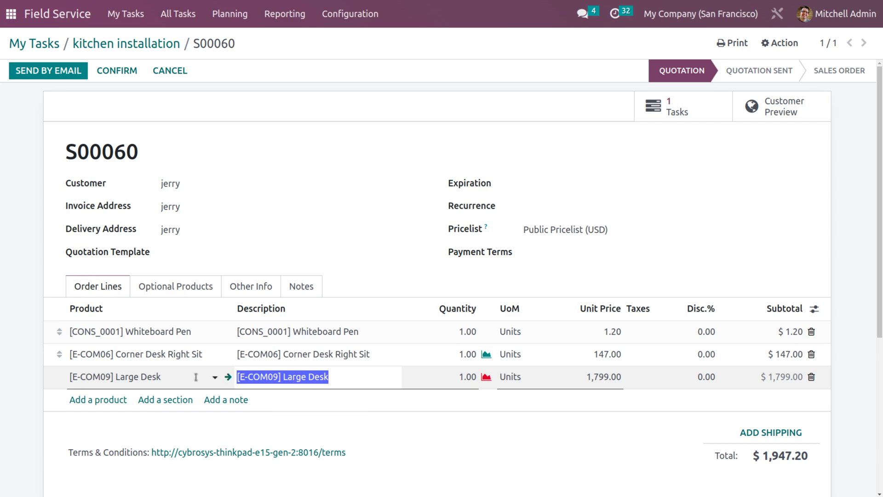
pyautogui.click(227, 377)
pyautogui.click(126, 69)
pyautogui.click(23, 79)
pyautogui.click(200, 43)
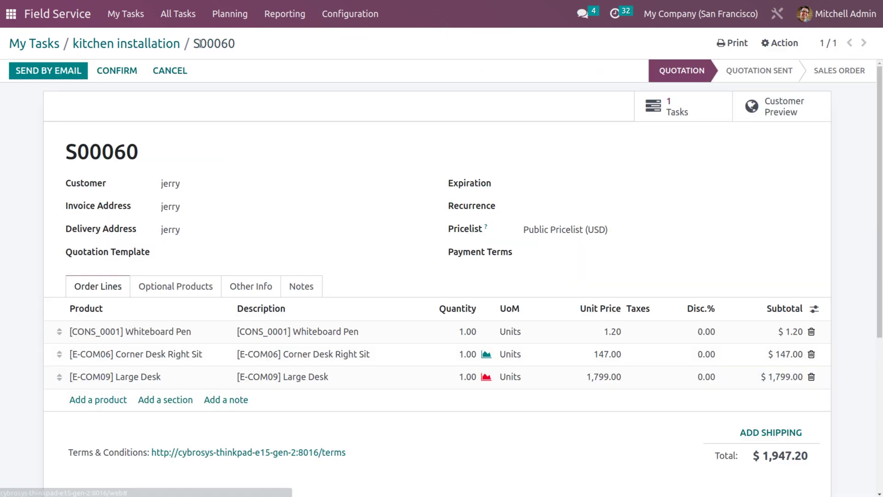
pyautogui.click(215, 376)
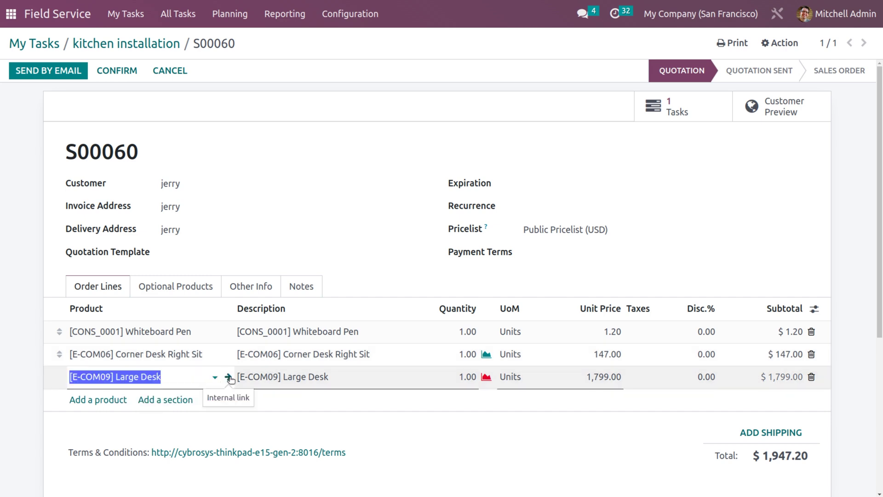
pyautogui.click(228, 377)
pyautogui.click(131, 69)
pyautogui.click(242, 142)
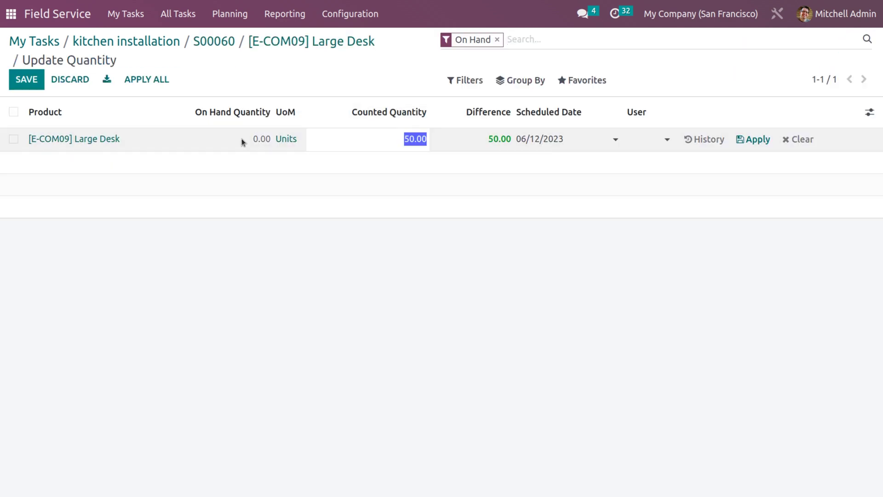
pyautogui.click(761, 140)
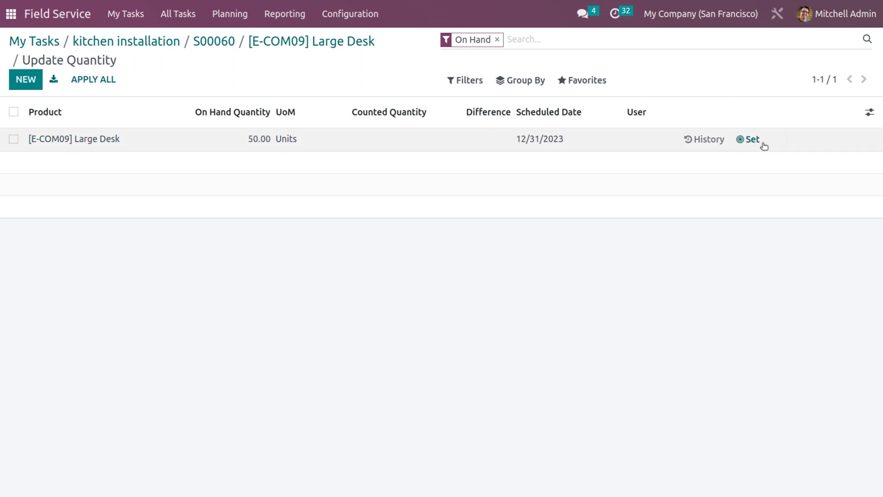
pyautogui.click(210, 42)
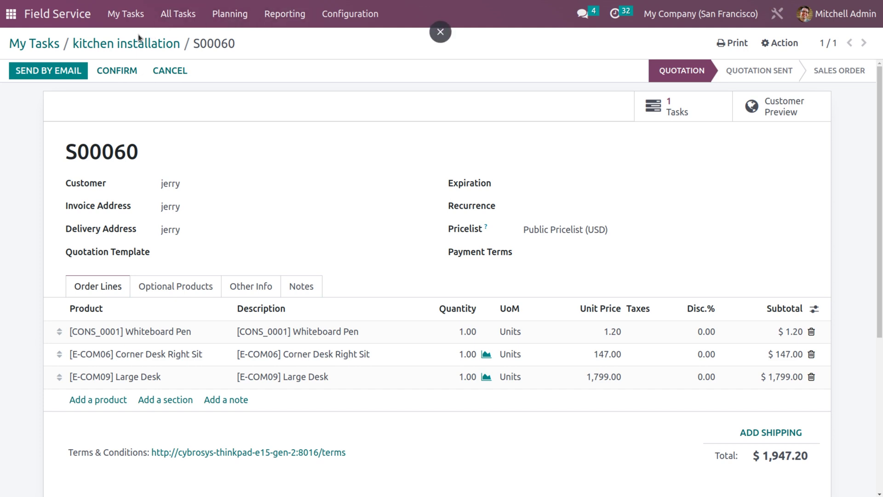
pyautogui.click(133, 48)
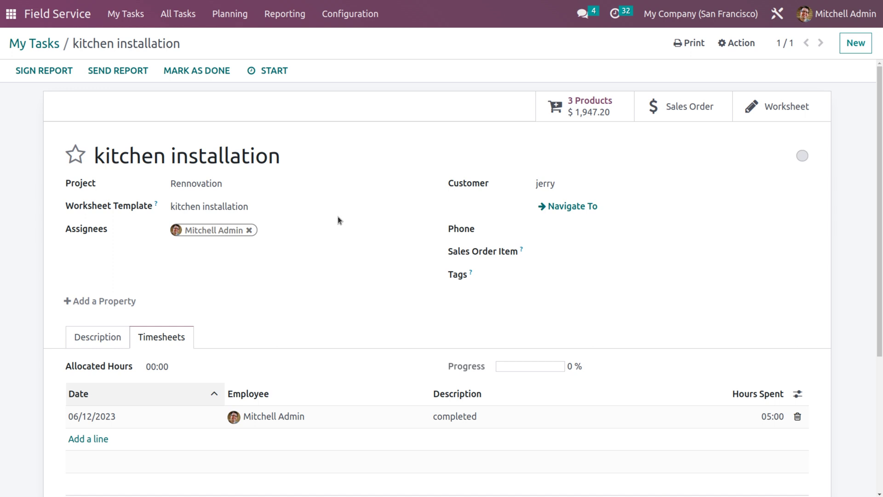
# Open the task's worksheet with subject 'maintance' and intervention type Maintance.
pyautogui.click(776, 109)
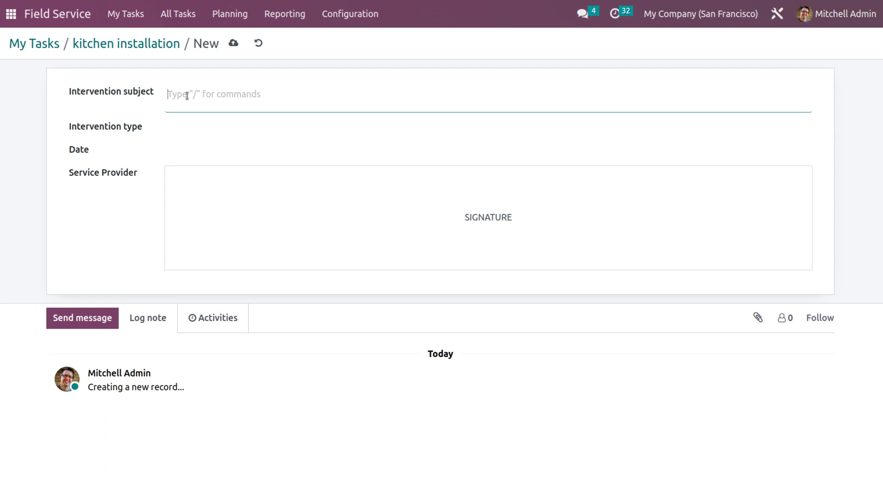
pyautogui.write('maintainc')
pyautogui.write('e')
pyautogui.click(210, 131)
pyautogui.click(210, 156)
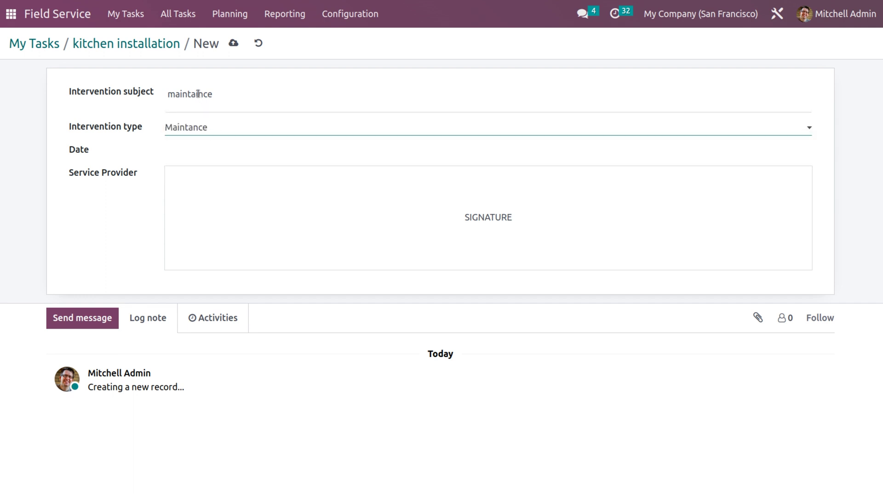
pyautogui.click(198, 92)
pyautogui.press('BackSpace')
# Set the intervention date to 06/12/2023 and begin the service provider signature.
pyautogui.click(222, 151)
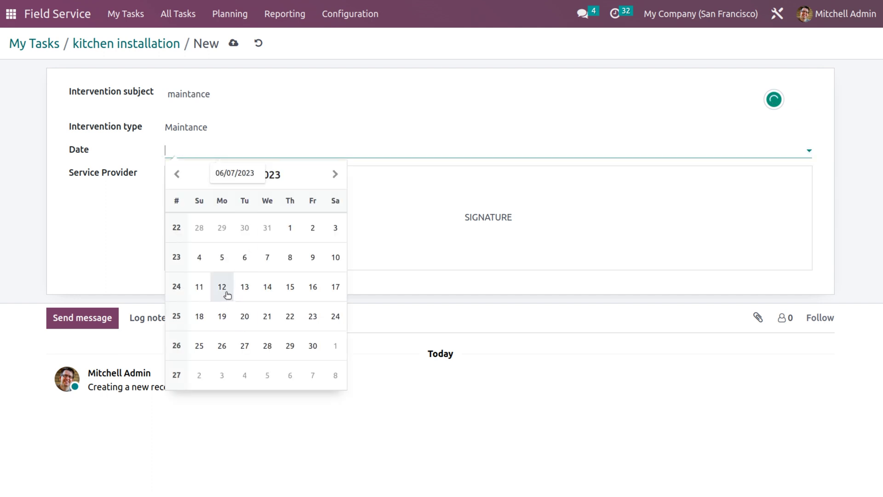
pyautogui.click(225, 292)
pyautogui.click(295, 225)
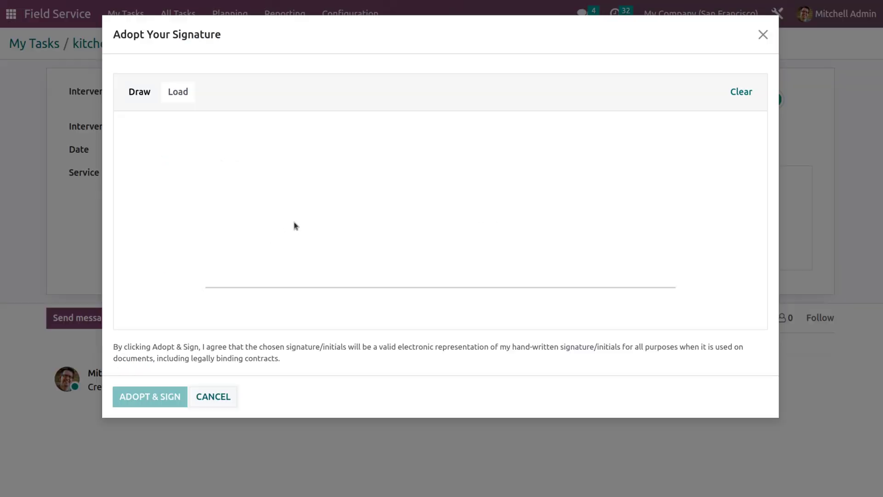
# Draw and adopt the service provider's signature on the worksheet.
pyautogui.rightClick(336, 236)
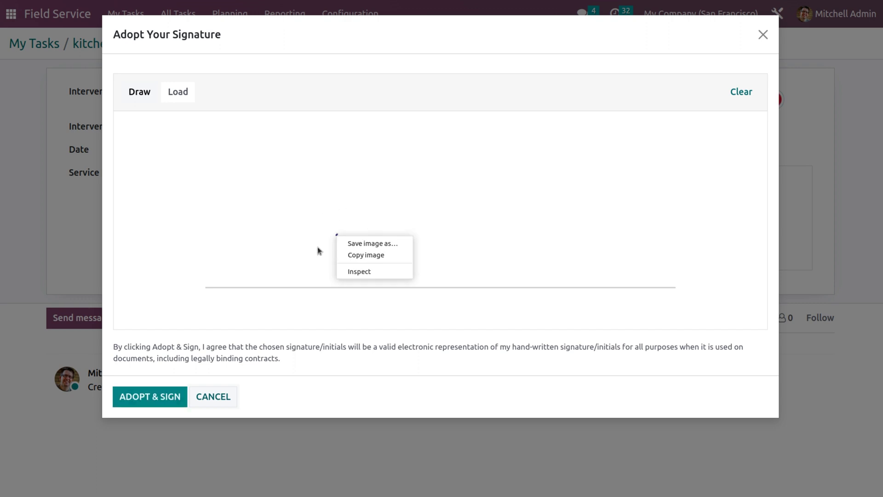
pyautogui.click(321, 200)
pyautogui.moveTo(353, 247)
pyautogui.mouseDown()
pyautogui.moveTo(336, 167)
pyautogui.moveTo(382, 198)
pyautogui.moveTo(392, 221)
pyautogui.mouseUp()
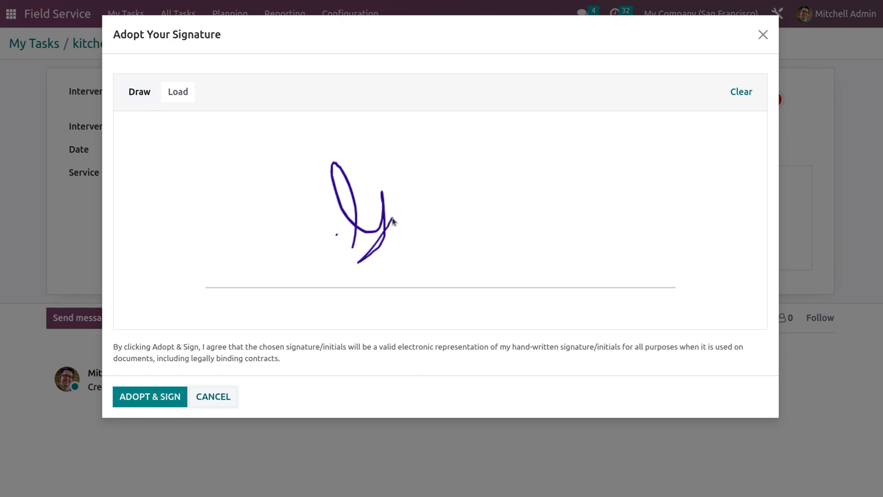
pyautogui.click(144, 399)
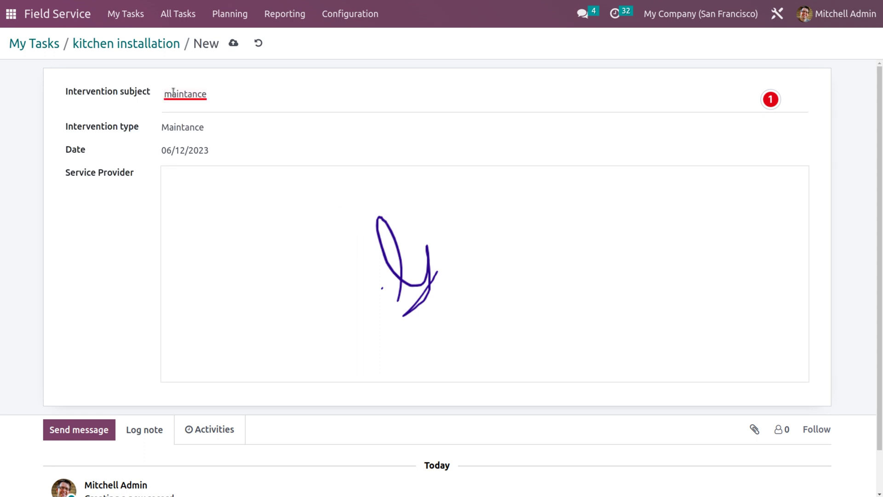
# Correct the subject to 'maintenance', save the worksheet and return to the task.
pyautogui.moveTo(184, 94)
pyautogui.click(197, 136)
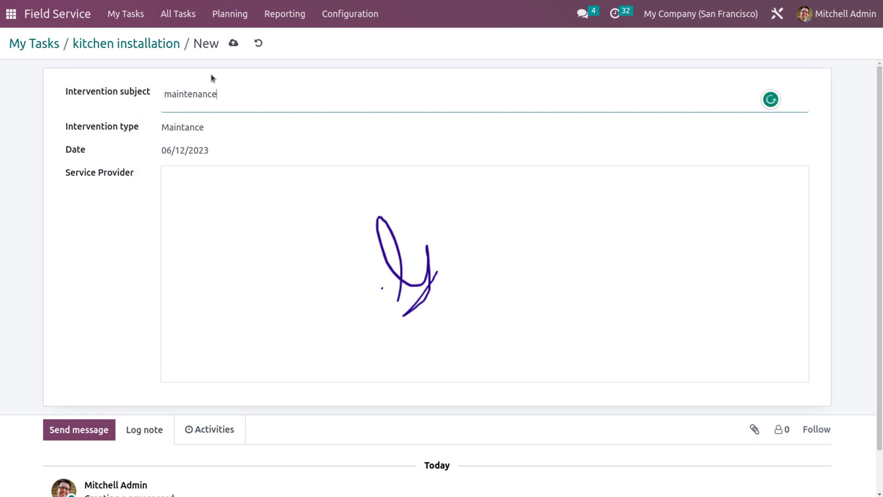
pyautogui.click(234, 43)
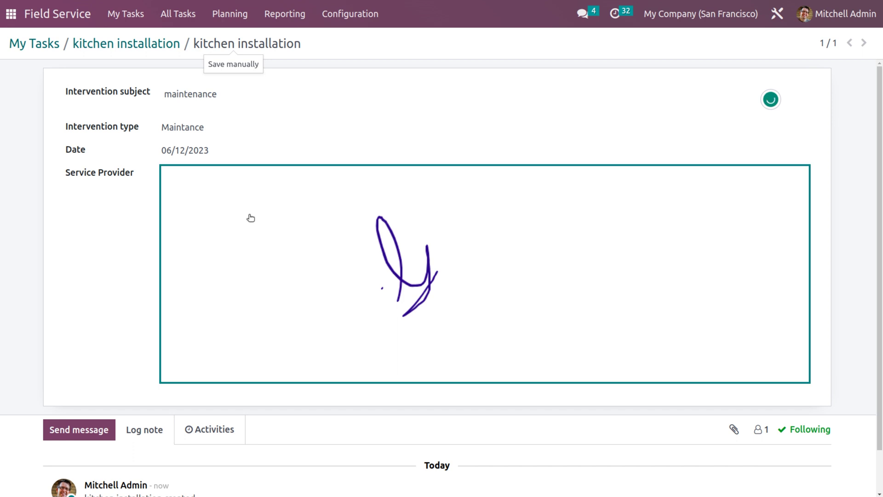
pyautogui.click(160, 46)
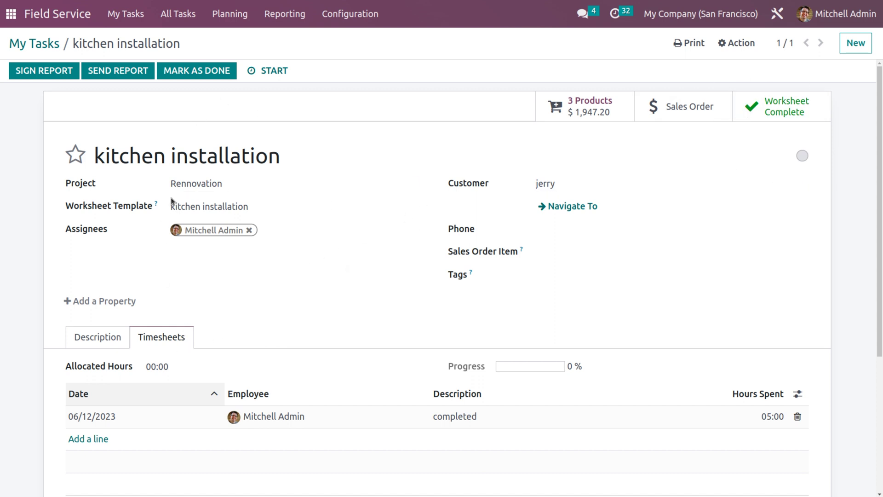
# Mark the kitchen installation task as done and open its report for signing.
pyautogui.click(190, 74)
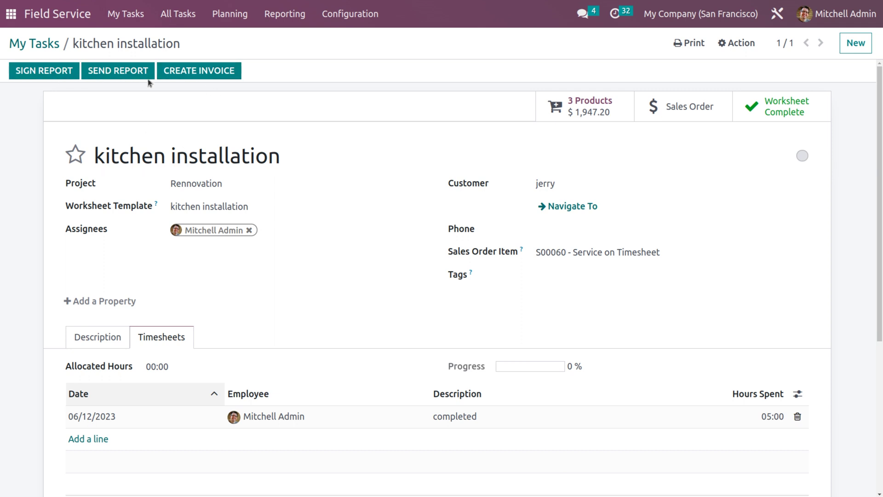
pyautogui.click(56, 71)
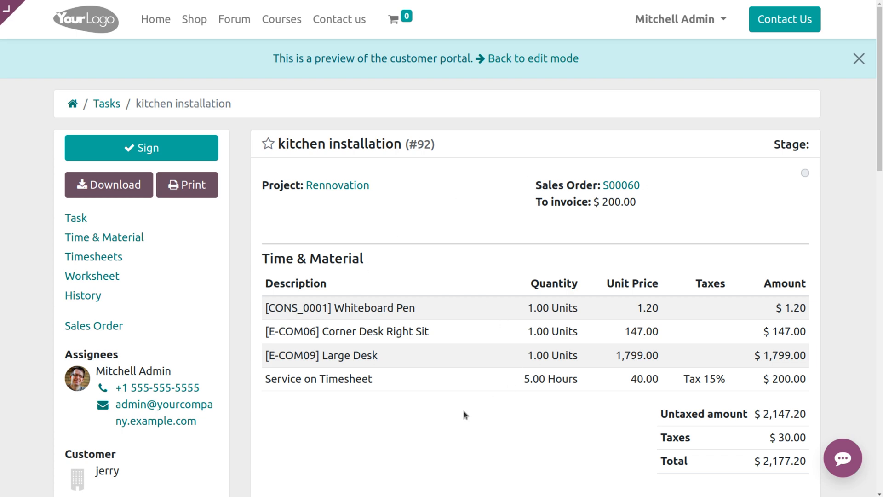
pyautogui.scroll(-5, 420, 421)
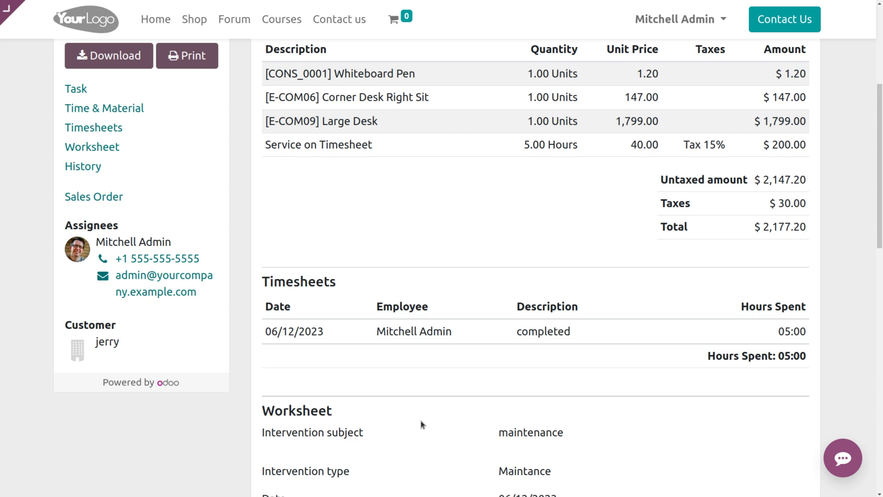
pyautogui.scroll(-3, 422, 424)
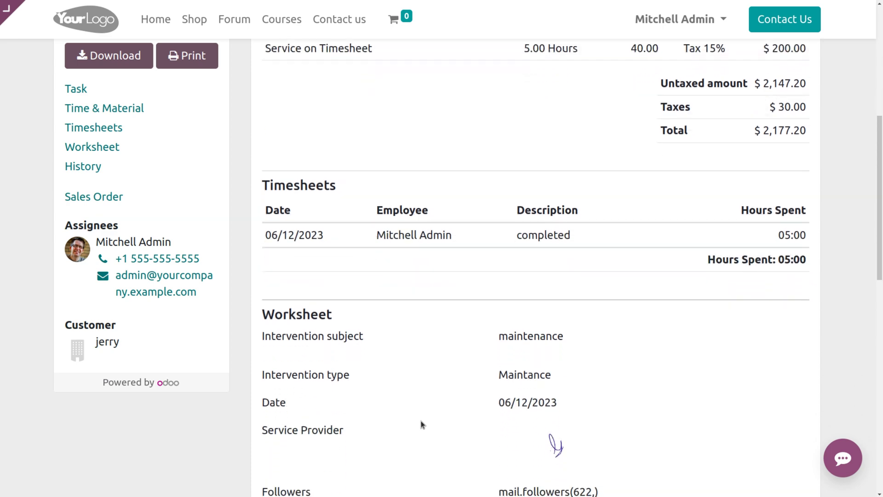
pyautogui.scroll(-2, 422, 424)
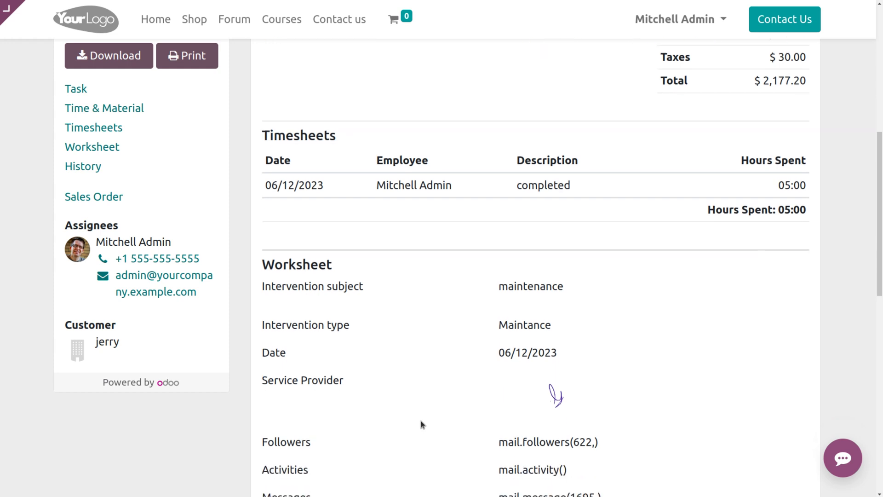
pyautogui.scroll(-4, 422, 424)
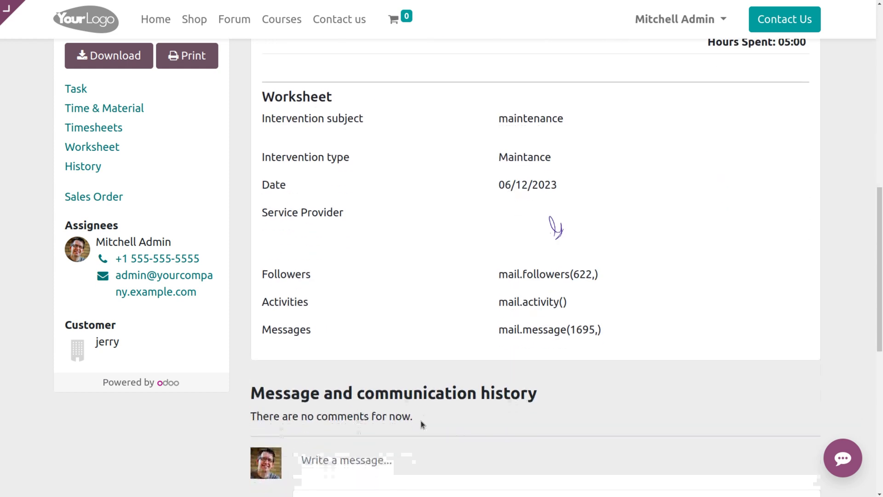
pyautogui.scroll(2, 422, 424)
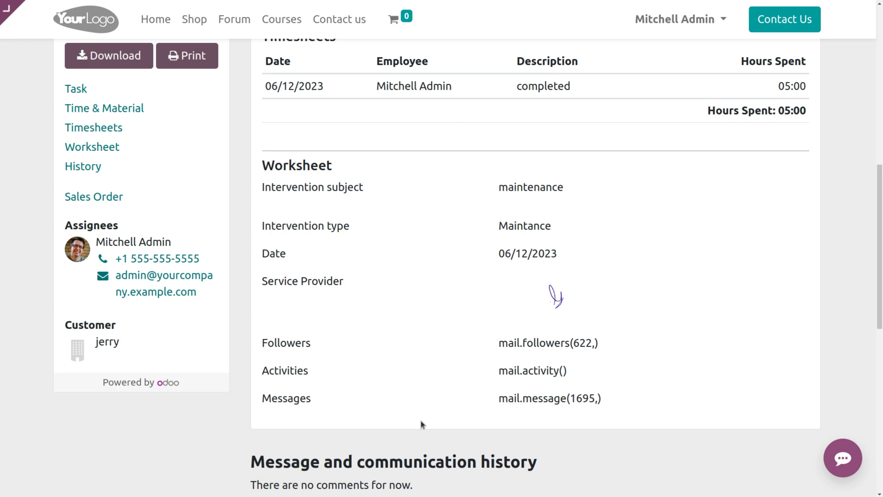
pyautogui.scroll(-1, 422, 424)
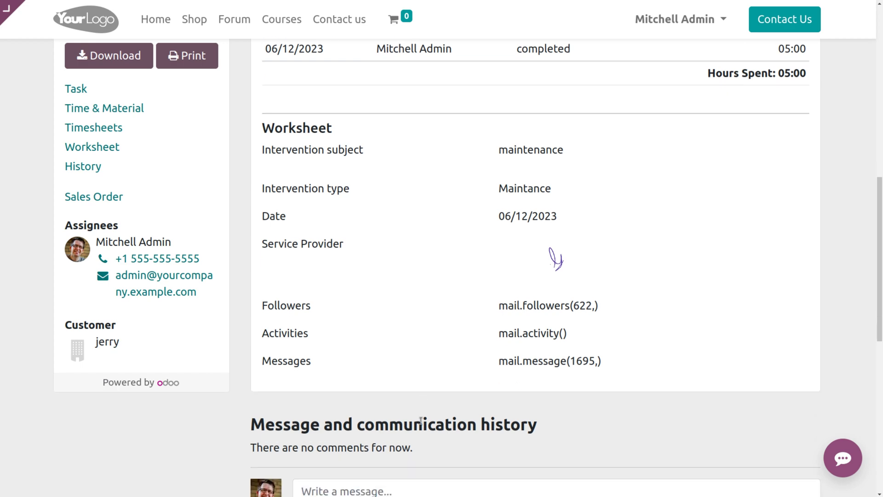
pyautogui.scroll(-2, 421, 421)
pyautogui.scroll(10, 421, 420)
pyautogui.scroll(5, 422, 424)
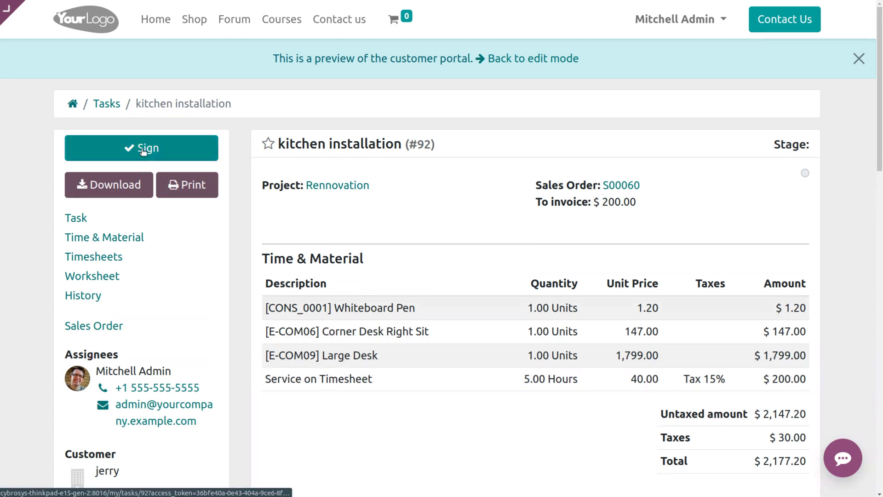
# Sign the kitchen installation report as the customer in the separated handwritten style.
pyautogui.click(143, 152)
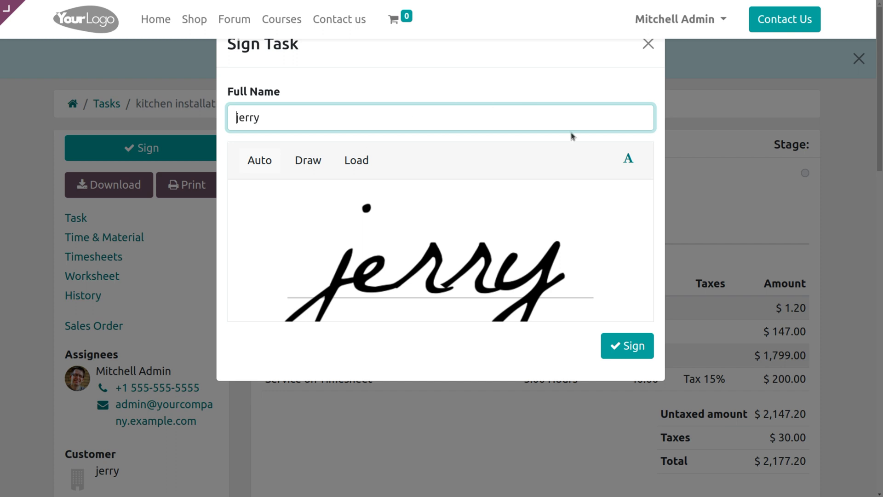
pyautogui.click(629, 164)
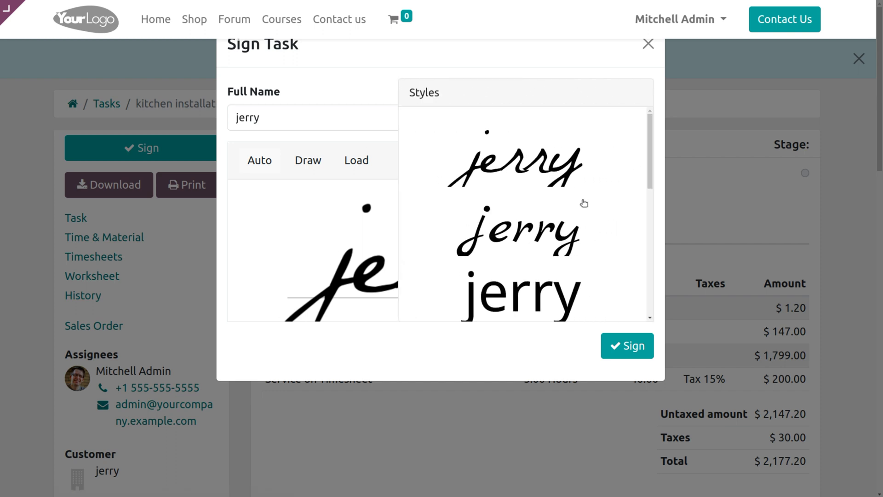
pyautogui.click(528, 290)
pyautogui.scroll(-3, 529, 288)
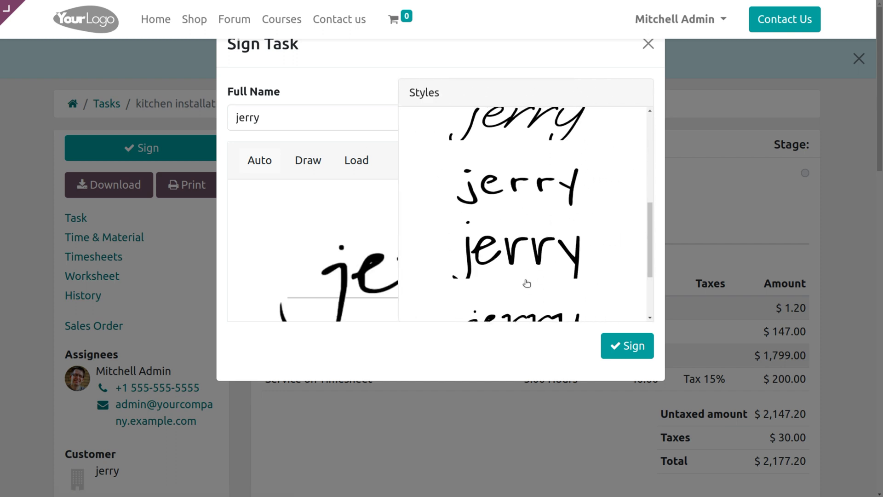
pyautogui.click(510, 199)
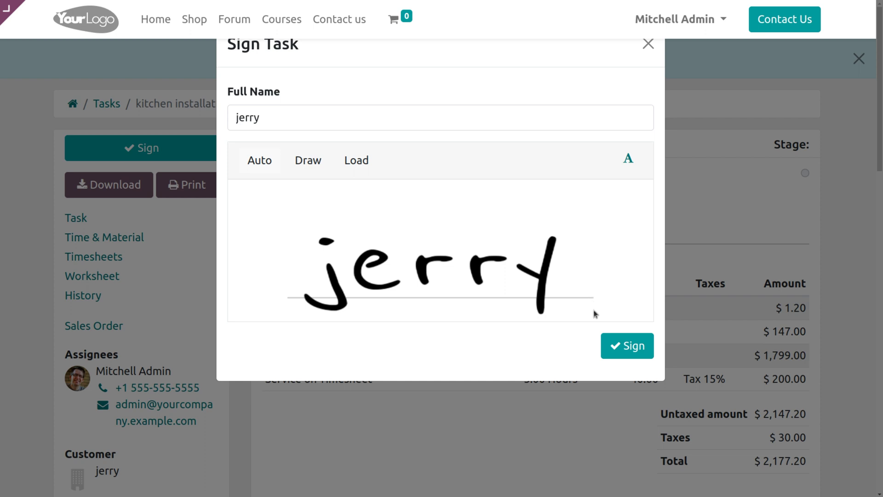
pyautogui.click(626, 355)
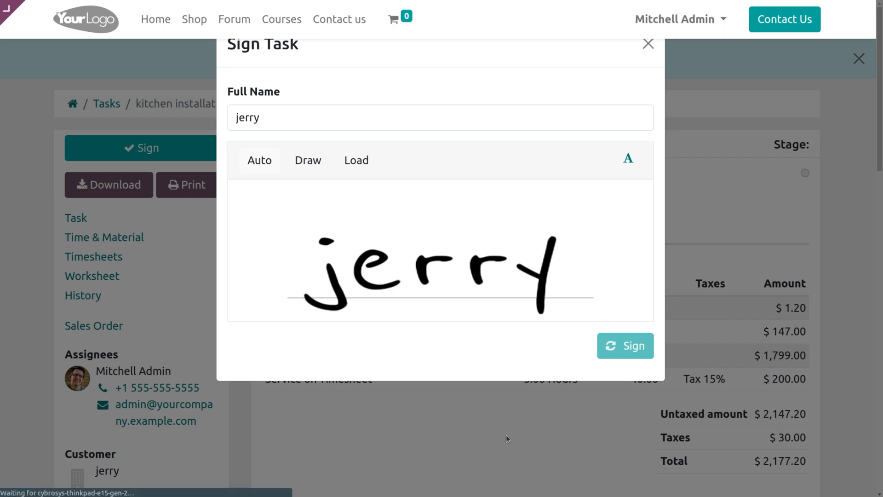
pyautogui.scroll(-13, 506, 435)
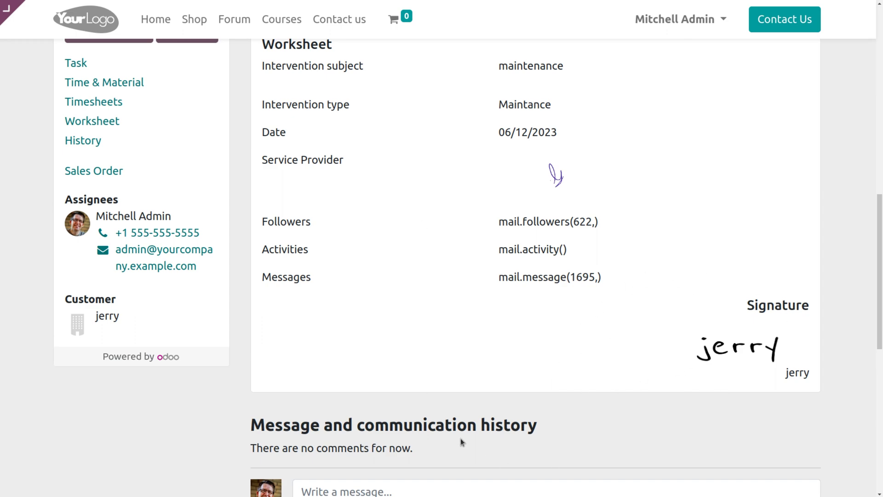
pyautogui.scroll(14, 398, 364)
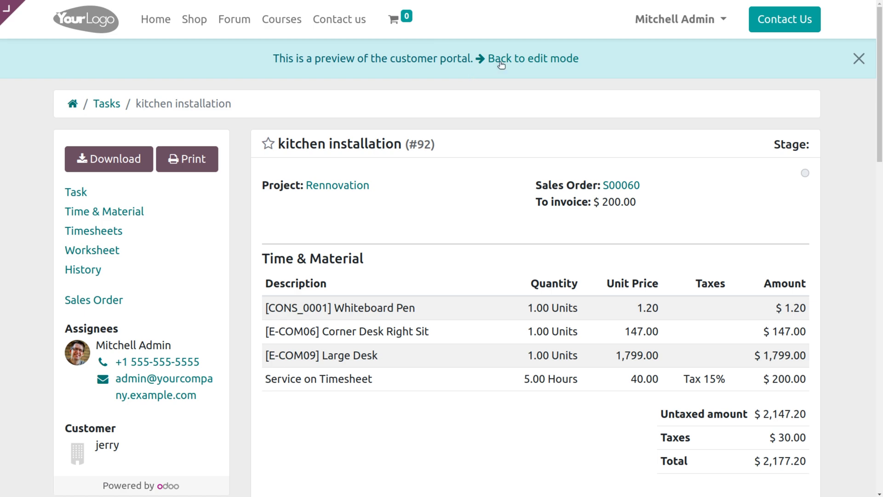
# Create a Regular invoice from the kitchen installation task and view the draft.
pyautogui.click(543, 57)
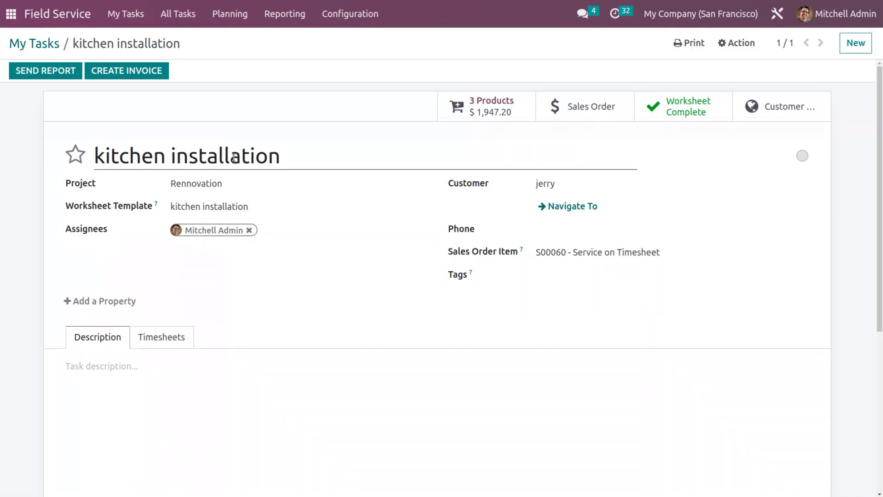
pyautogui.click(108, 74)
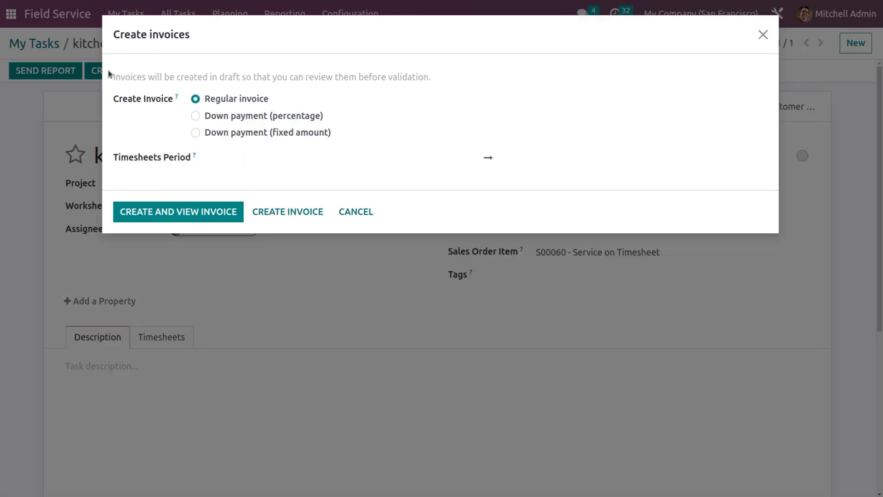
pyautogui.click(163, 214)
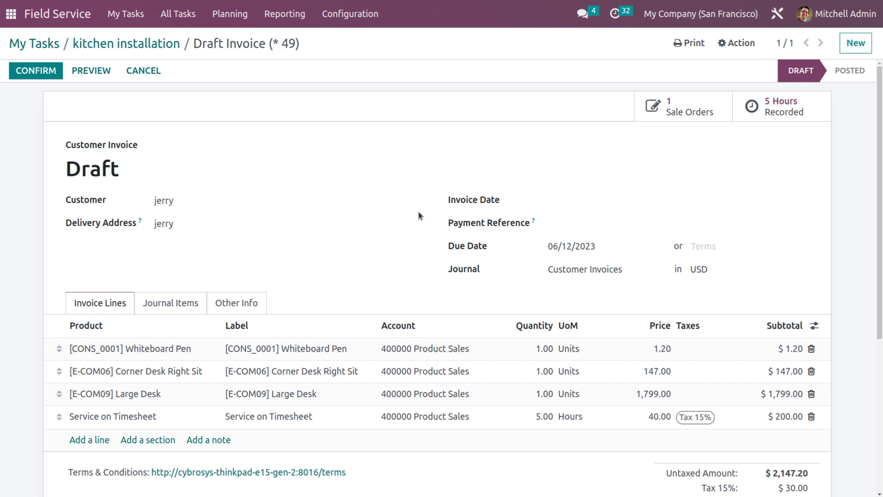
# Post the invoice and register its $2,177.20 payment via the Bank journal, Manual method.
pyautogui.click(45, 69)
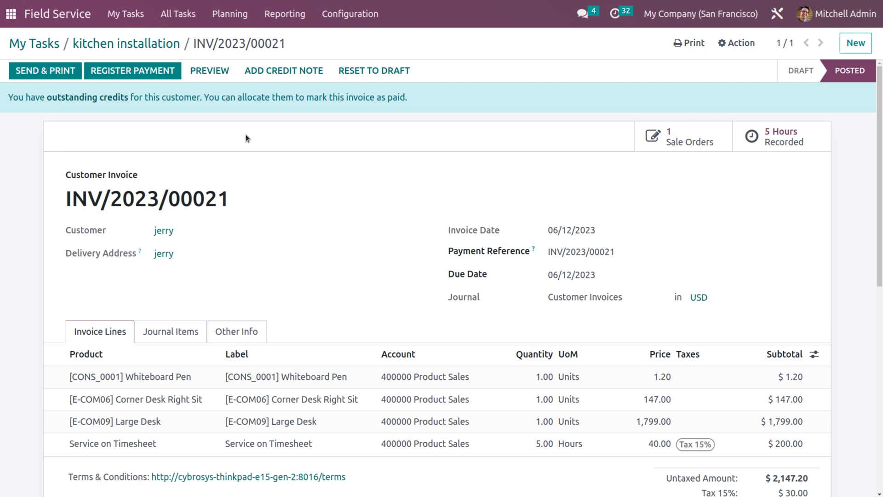
pyautogui.click(121, 64)
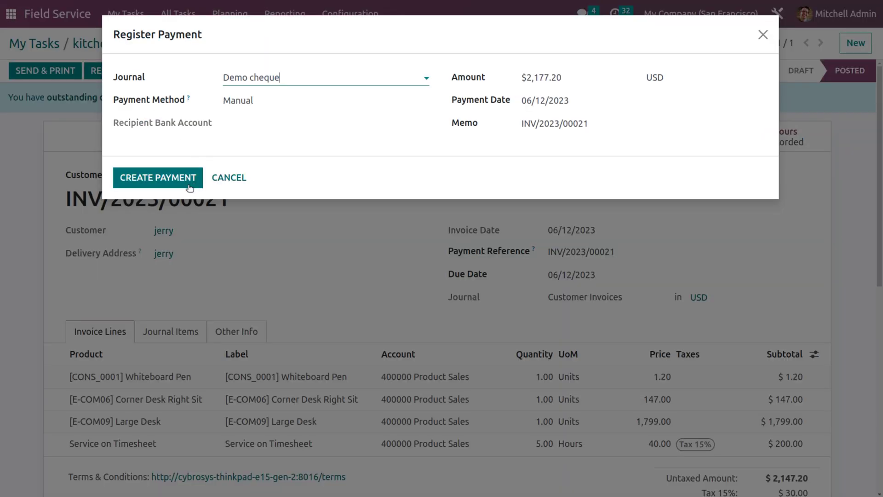
pyautogui.click(300, 79)
pyautogui.click(286, 105)
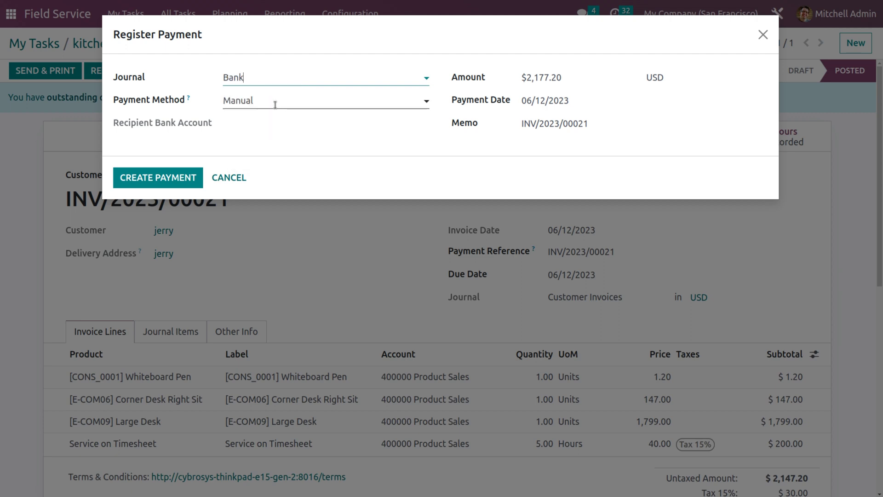
pyautogui.click(275, 105)
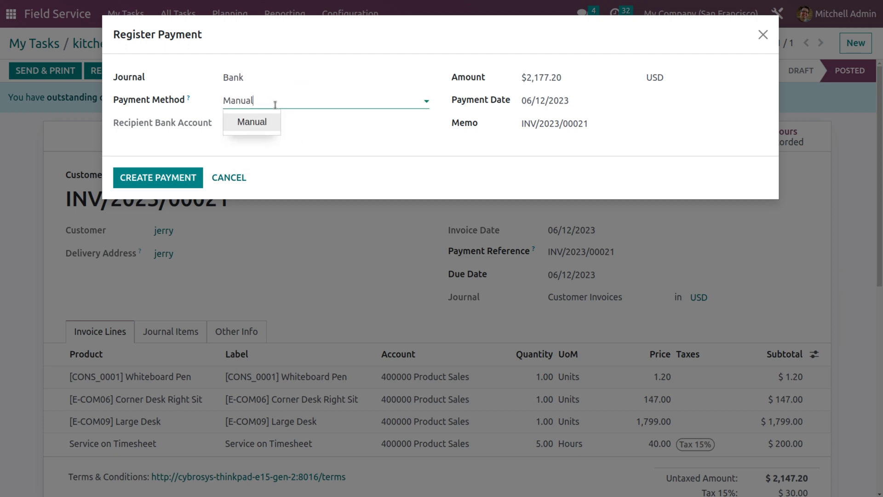
pyautogui.click(275, 105)
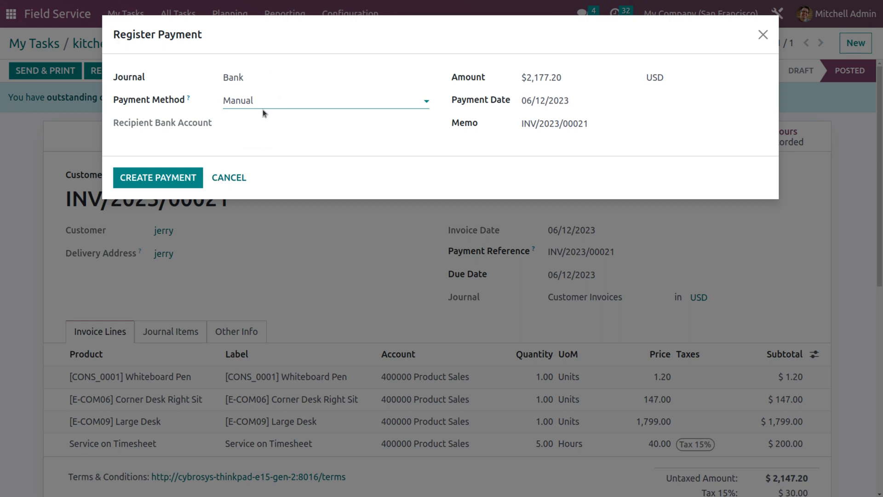
pyautogui.click(171, 183)
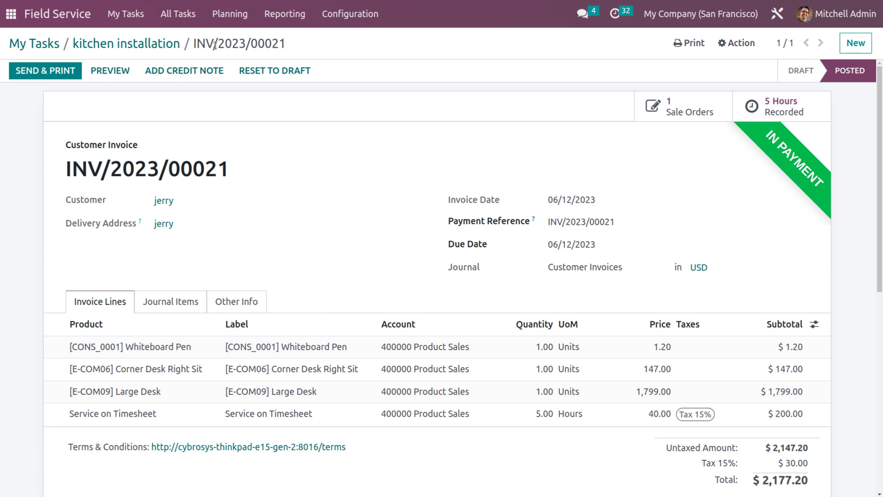
pyautogui.click(156, 45)
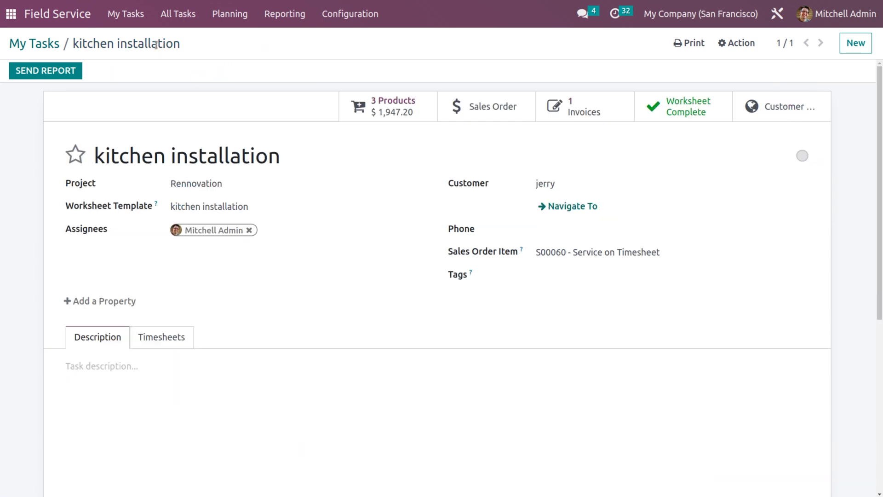